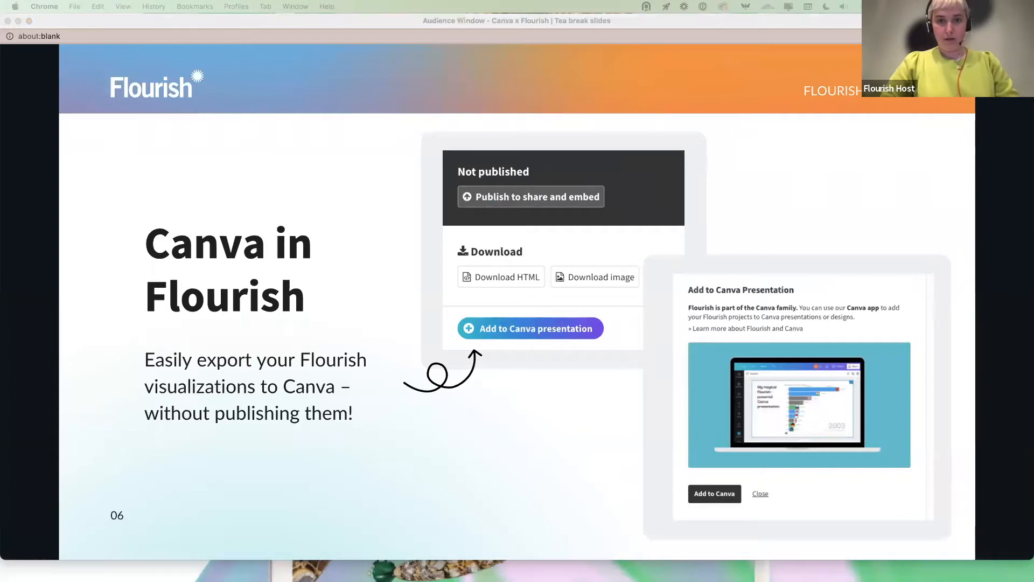
# Open app.flourish.studio in a new browser window and maximise the window.
pyautogui.press('super+n')
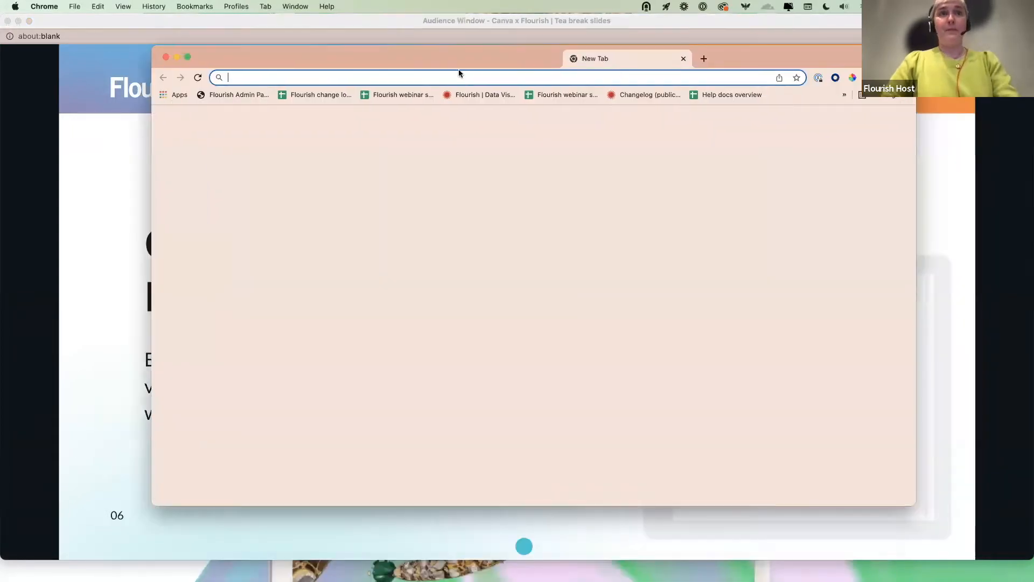
pyautogui.click(440, 72)
pyautogui.write('app')
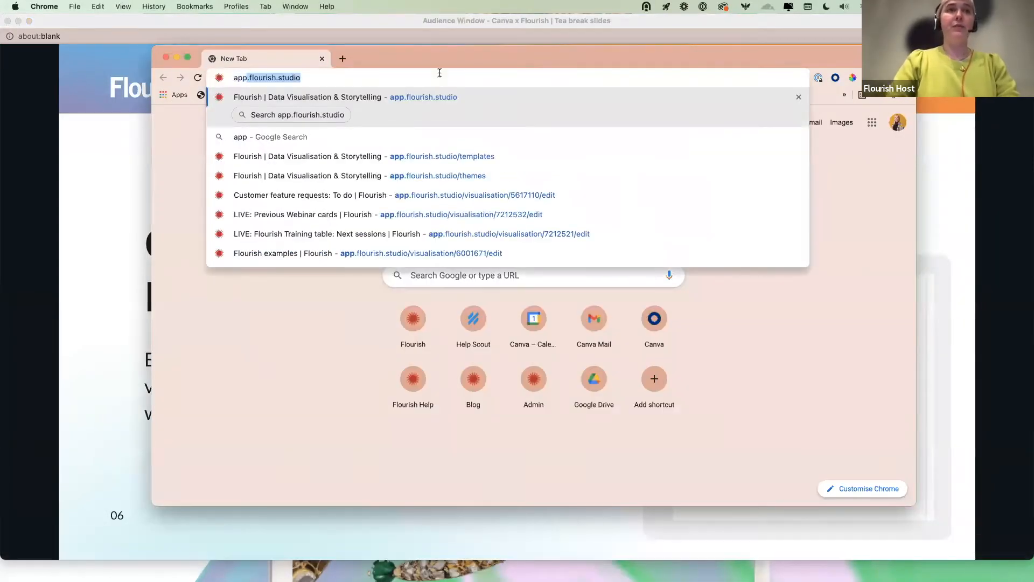
pyautogui.press('Return')
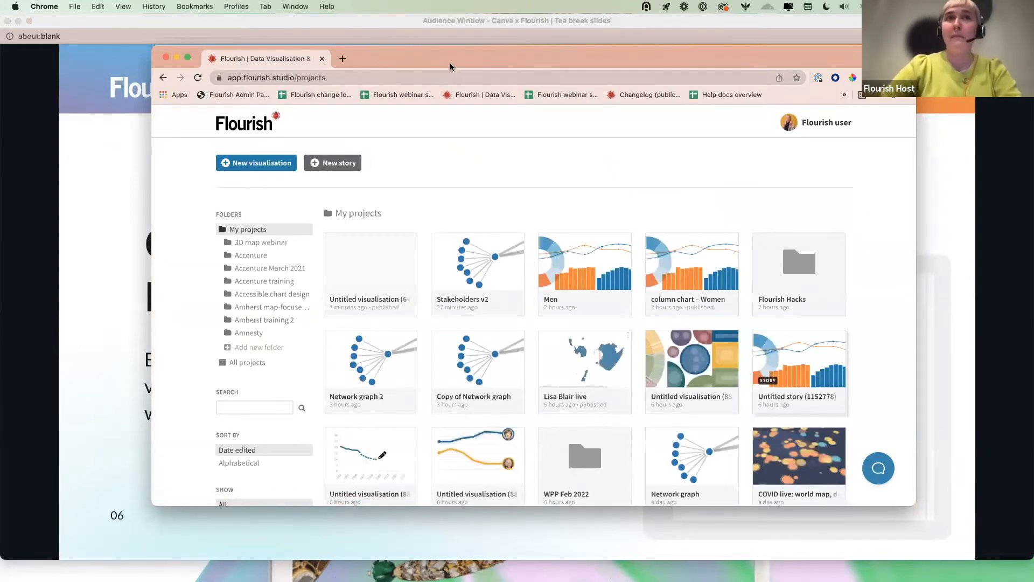
pyautogui.doubleClick(447, 56)
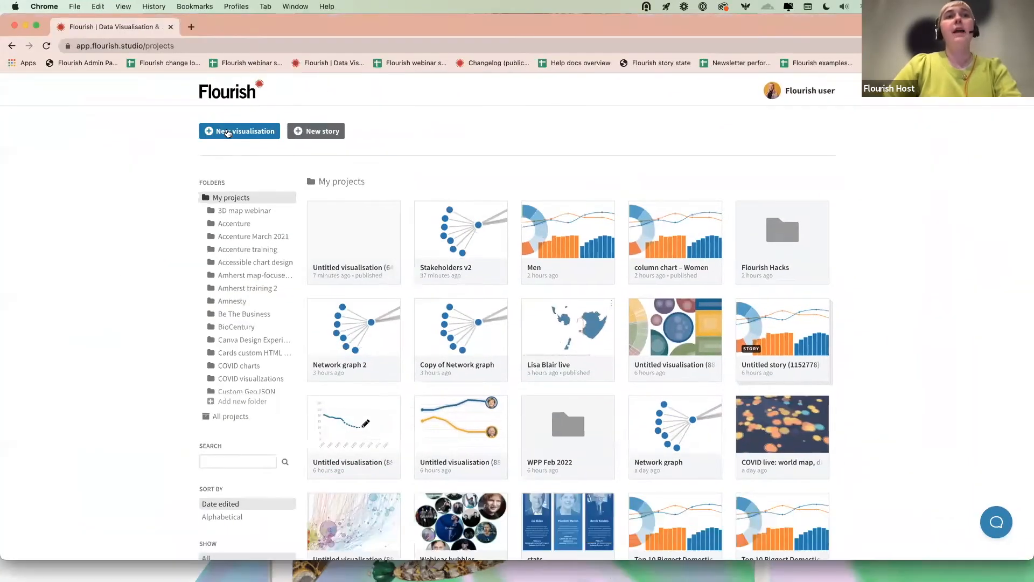
# Create a new visualisation from the Bar chart race starting point.
pyautogui.click(228, 133)
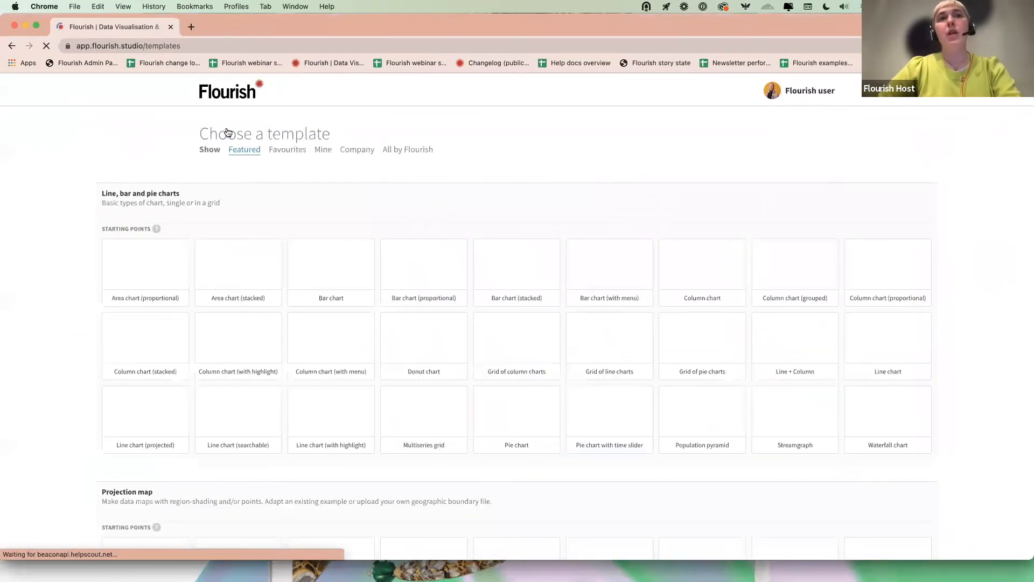
pyautogui.scroll(-1, 513, 317)
pyautogui.scroll(-20, 512, 317)
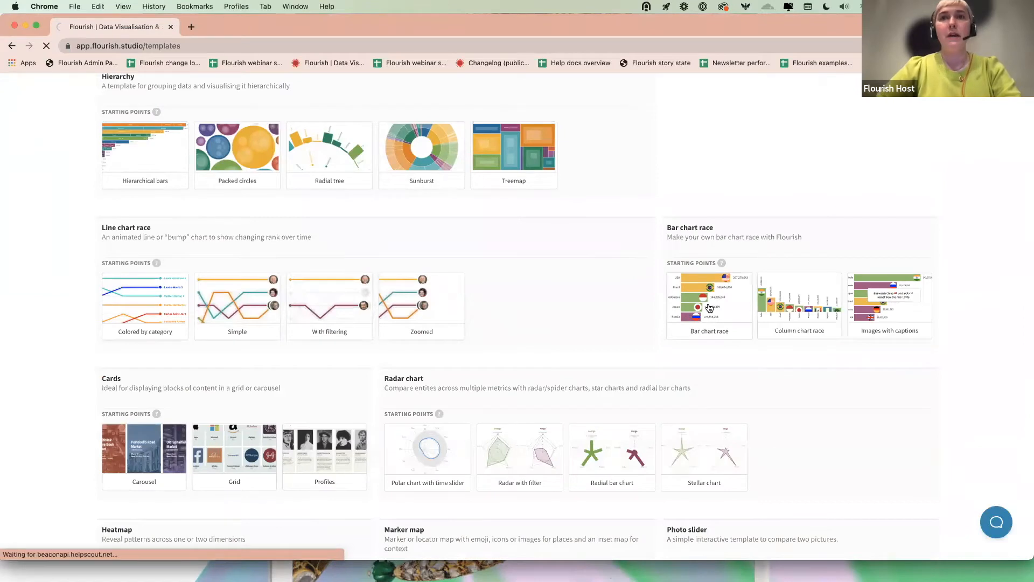
pyautogui.click(710, 307)
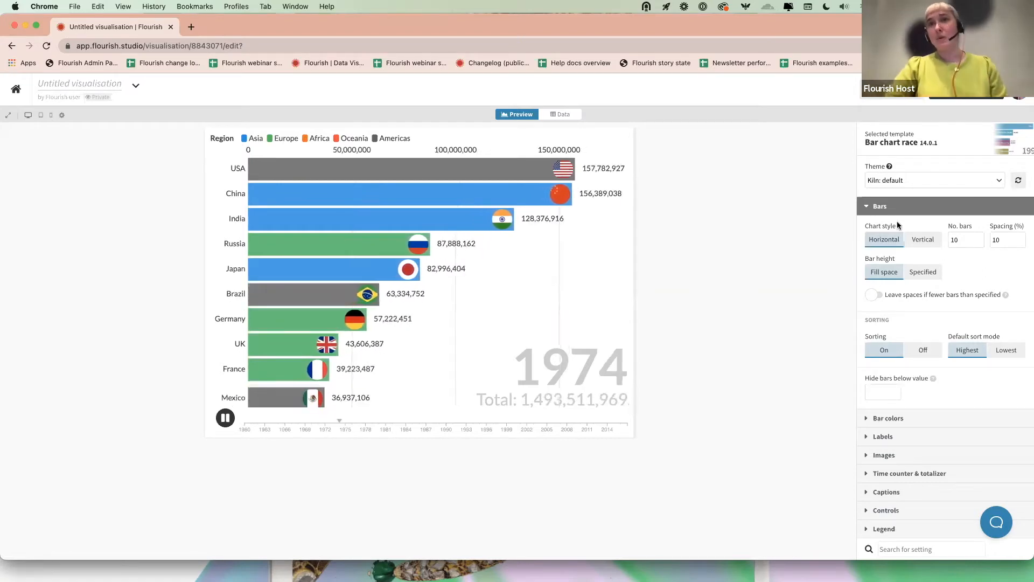
# Collapse the Bars settings and search the chart settings for "color".
pyautogui.click(522, 116)
pyautogui.click(520, 115)
pyautogui.click(879, 207)
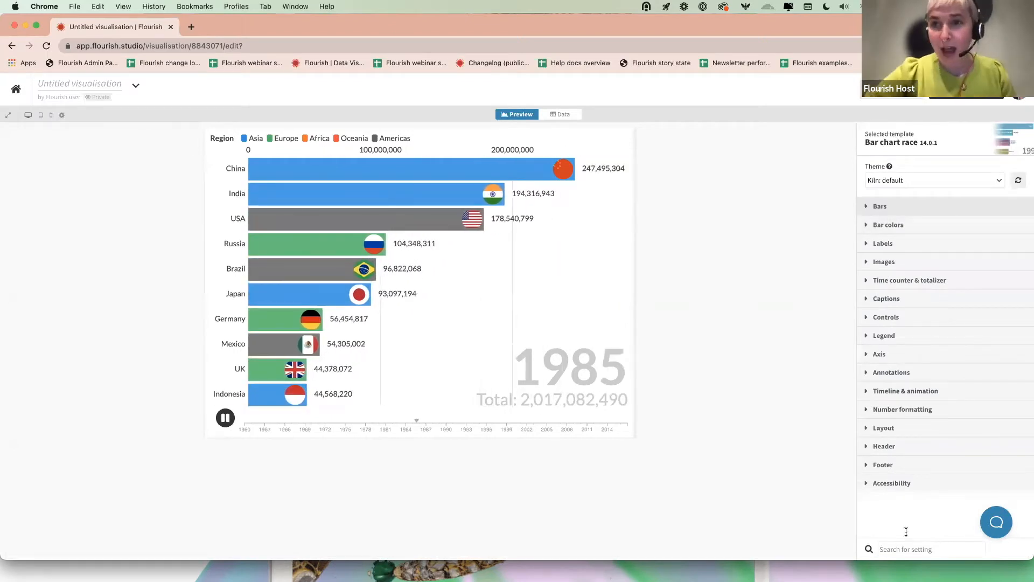
pyautogui.click(900, 548)
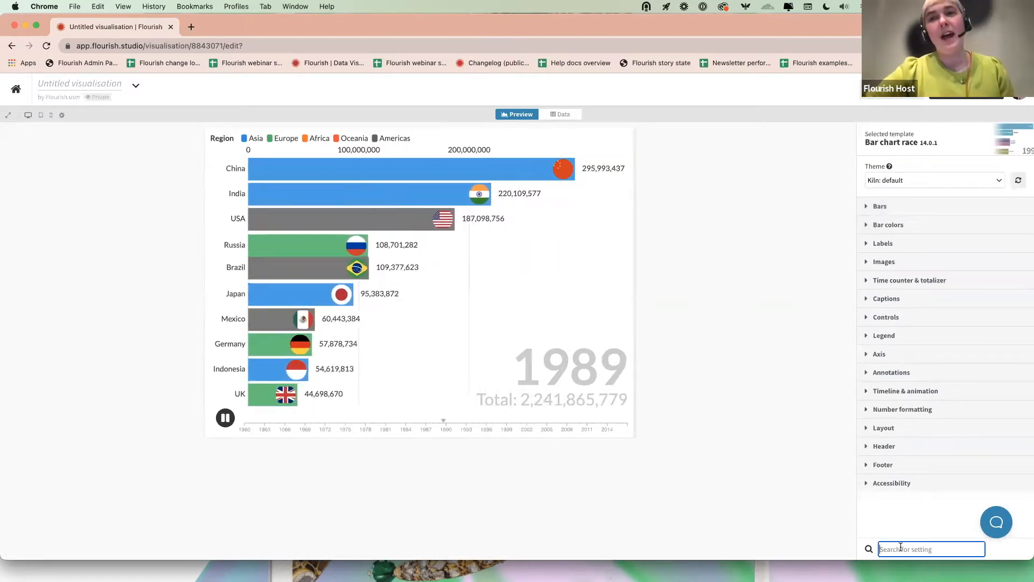
pyautogui.write('co')
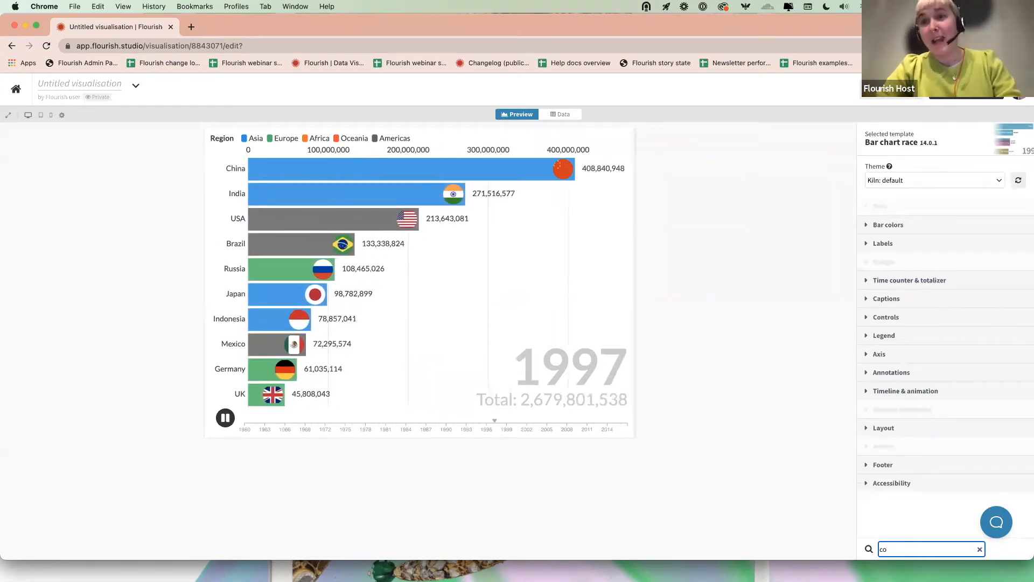
pyautogui.write('lor')
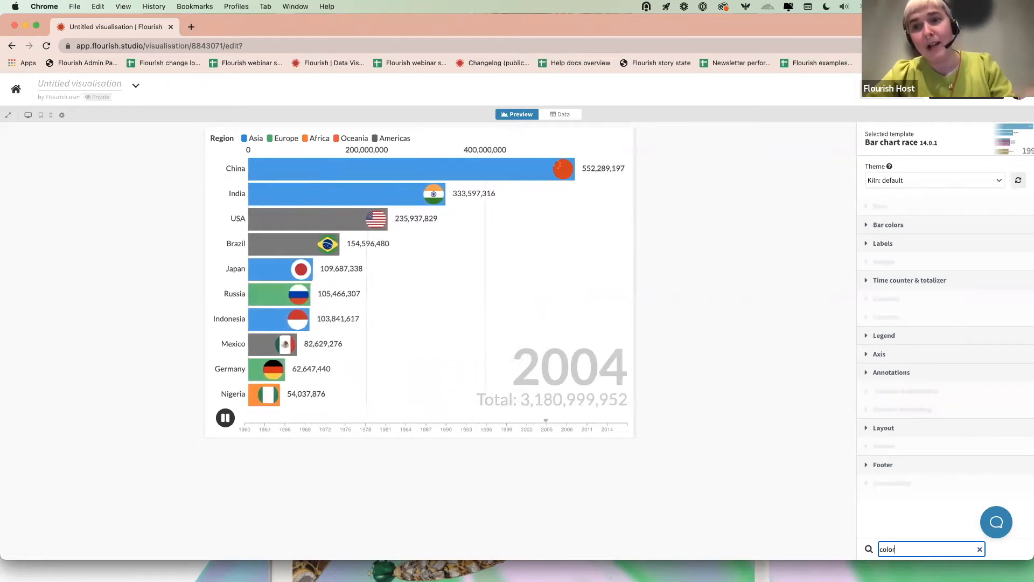
# Try to expand the Bar colors settings and clear the settings search.
pyautogui.click(902, 225)
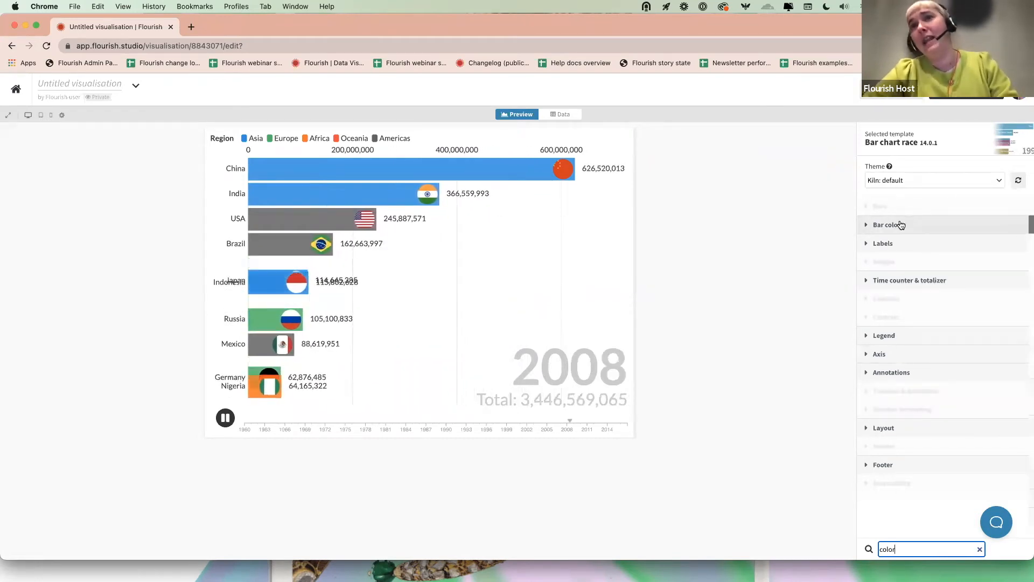
pyautogui.click(901, 225)
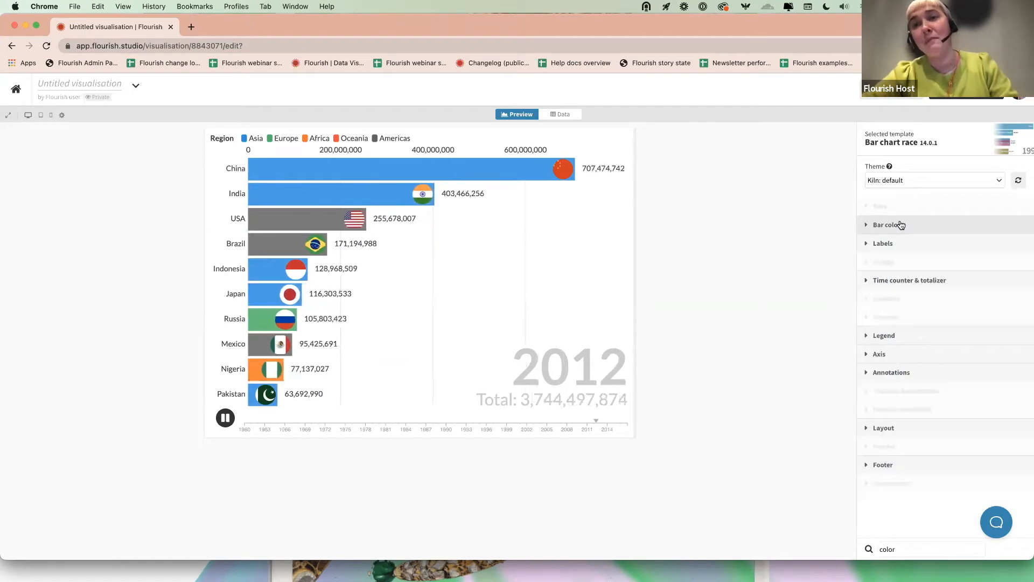
pyautogui.click(907, 549)
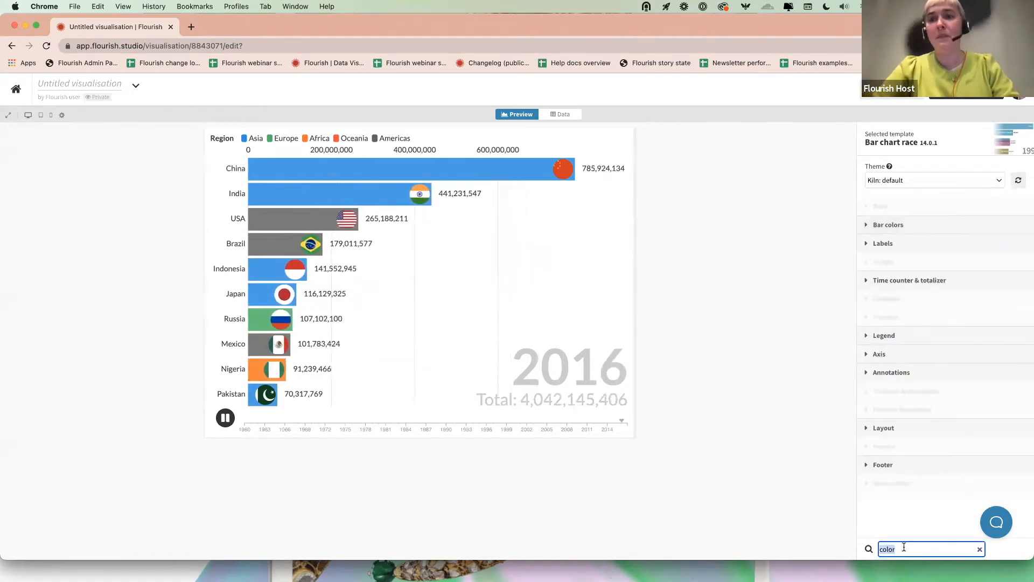
pyautogui.press('BackSpace')
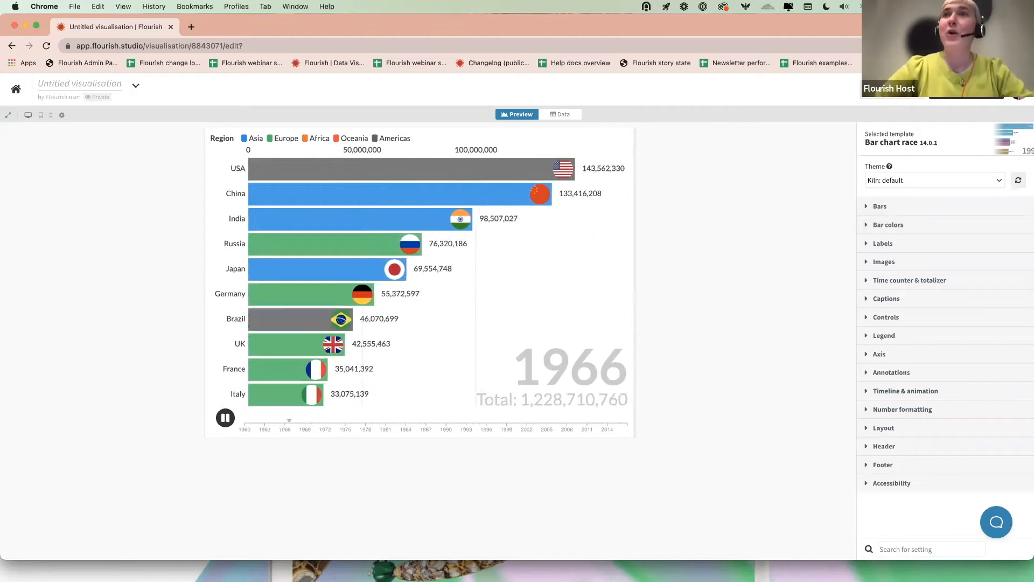
# Export the unpublished bar chart race by adding it to a Canva presentation.
pyautogui.click(966, 91)
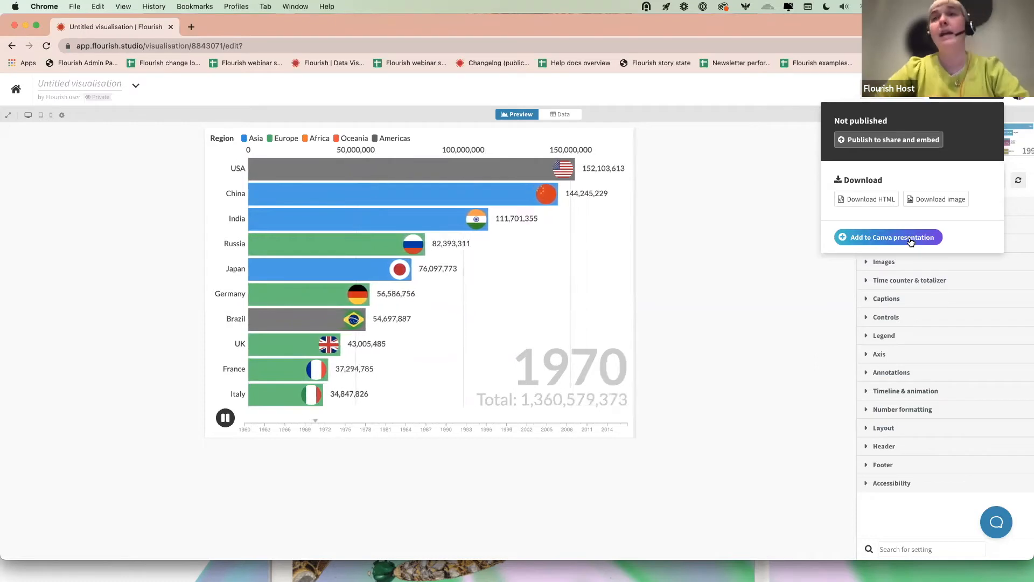
pyautogui.click(910, 240)
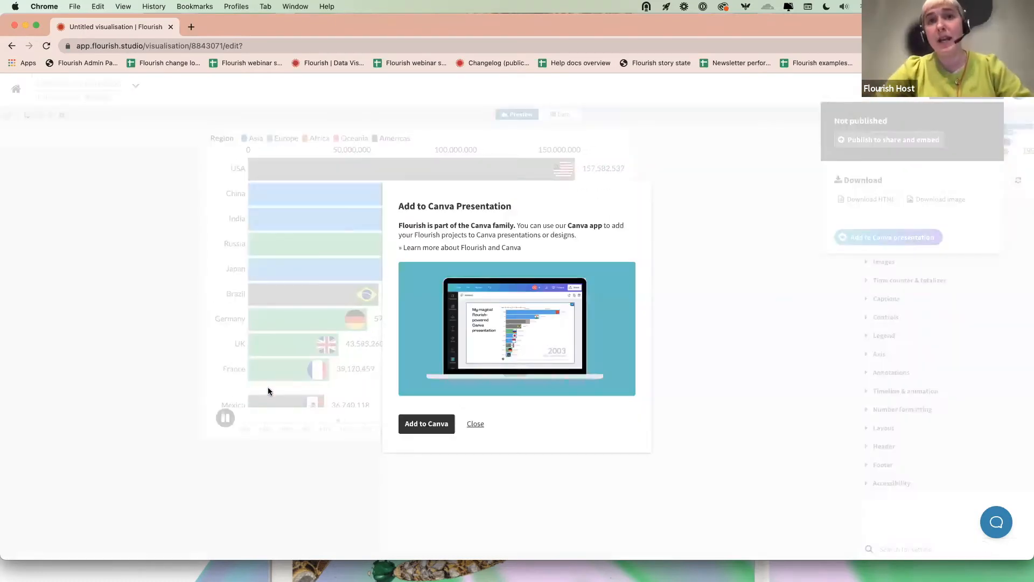
pyautogui.click(425, 424)
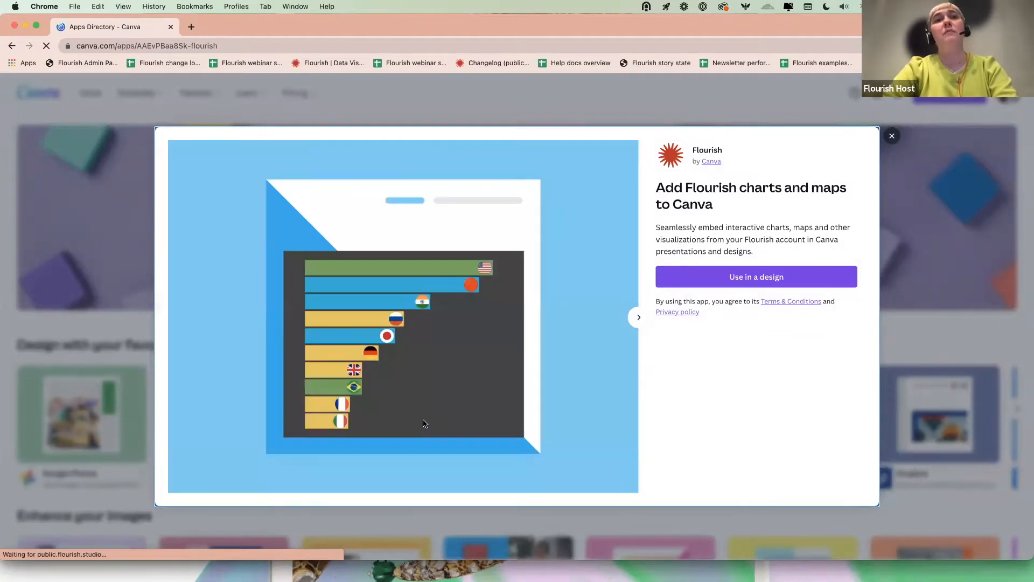
# Use the Flourish app in a new Presentation (16:9) design.
pyautogui.click(702, 284)
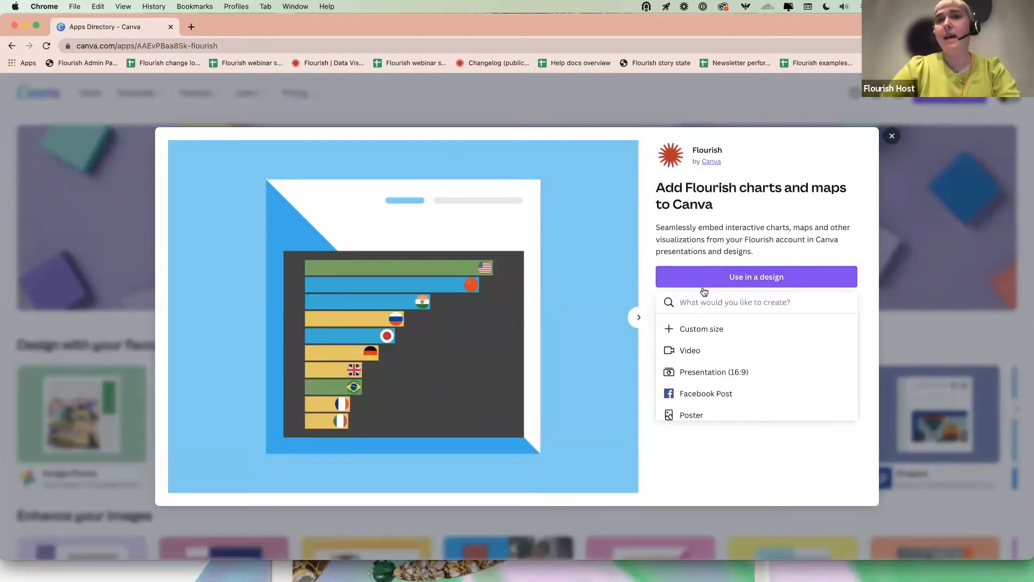
pyautogui.scroll(-10, 740, 385)
pyautogui.scroll(10, 739, 386)
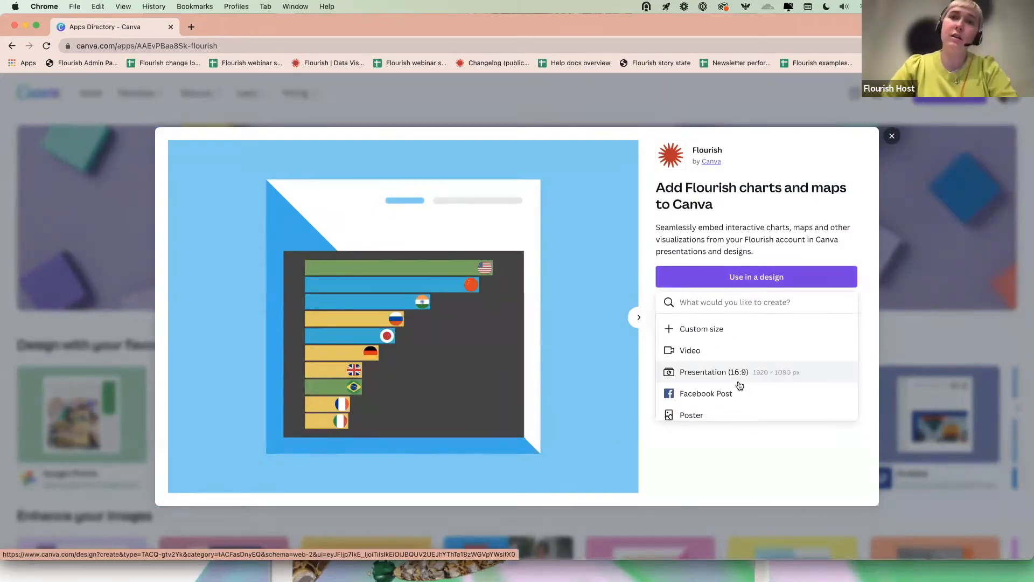
pyautogui.click(739, 383)
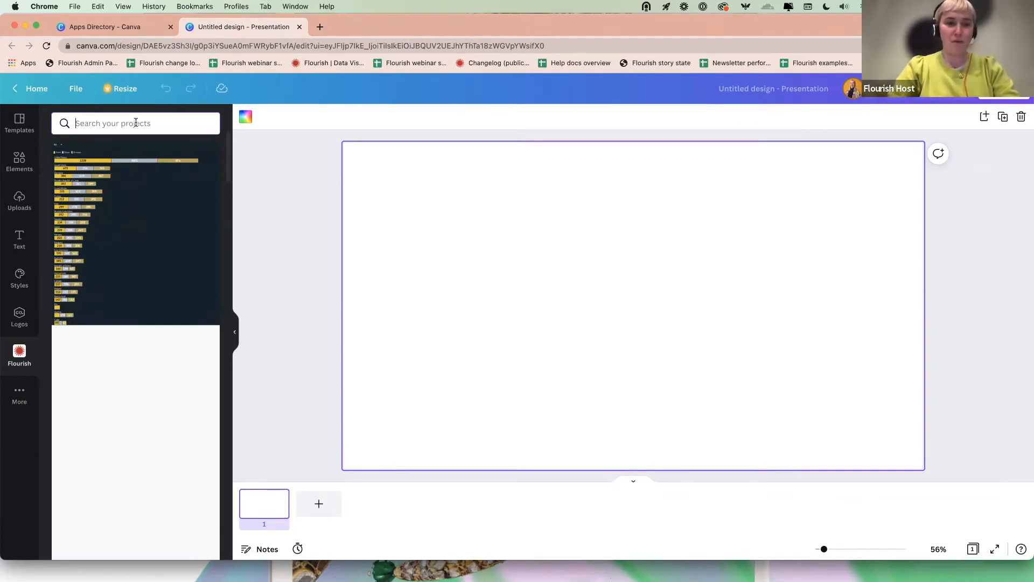
# Search the Flourish projects for "canva" and insert Number Ticker For Canva Post on the slide.
pyautogui.write('canva')
pyautogui.press('Return')
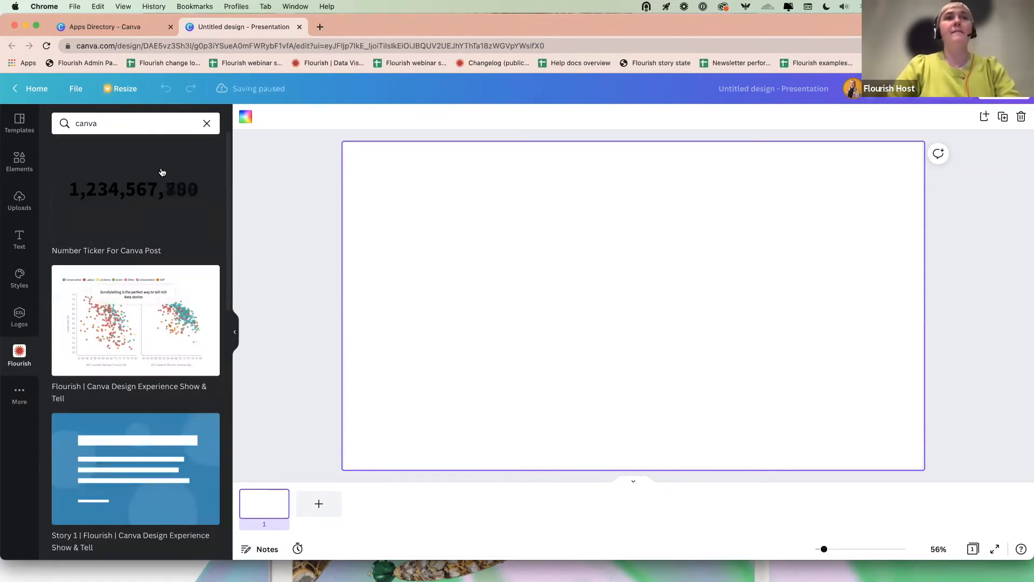
pyautogui.click(162, 172)
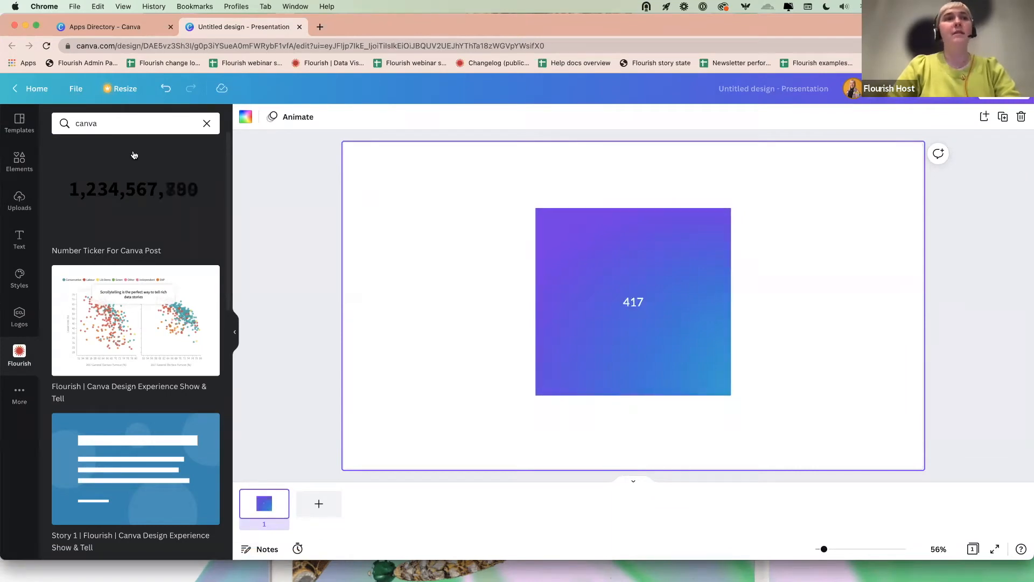
# Stretch the number ticker on both sides so it spans most of the slide's width, keeping its height.
pyautogui.click(600, 298)
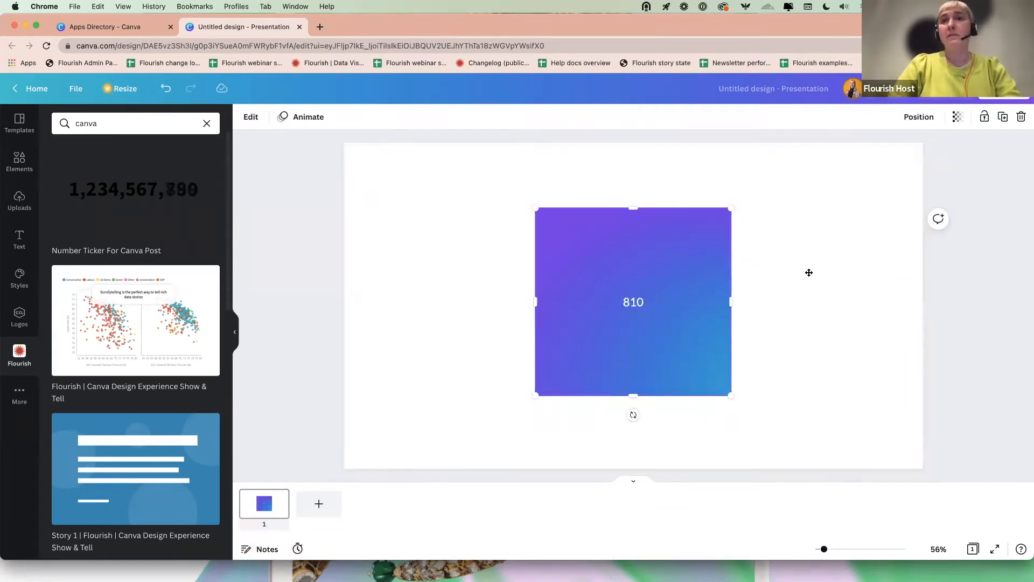
pyautogui.moveTo(700, 272); pyautogui.dragTo(809, 273)
pyautogui.moveTo(644, 300); pyautogui.dragTo(413, 298)
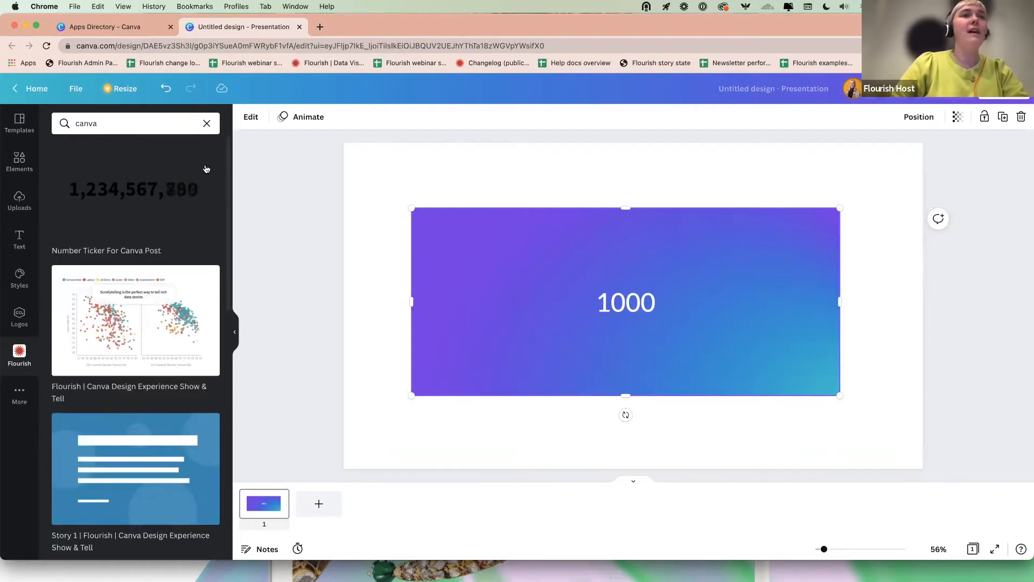
# Clear the project search, and remove the Flourish app from the design's sidebar and add it back.
pyautogui.click(206, 123)
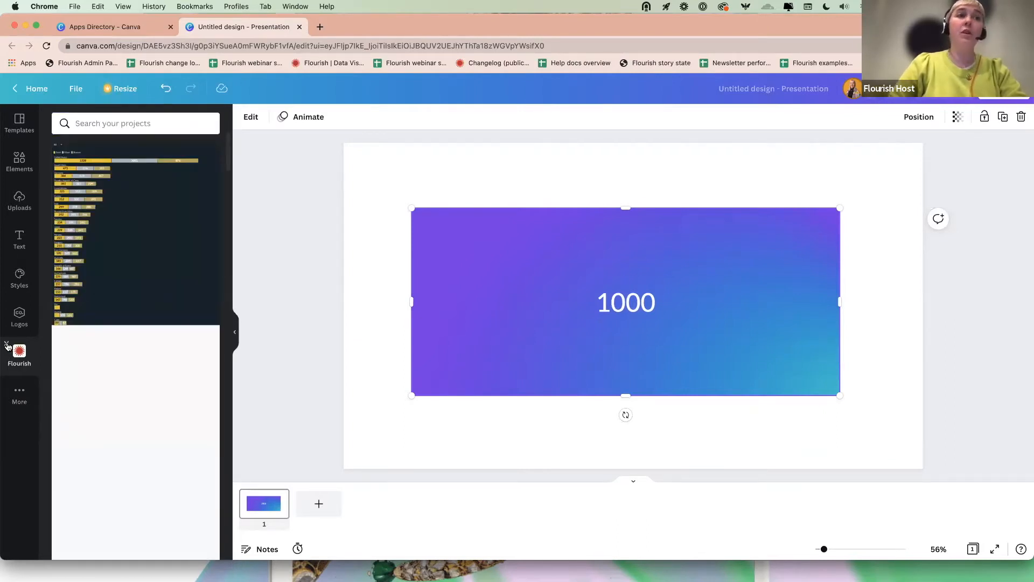
pyautogui.click(7, 343)
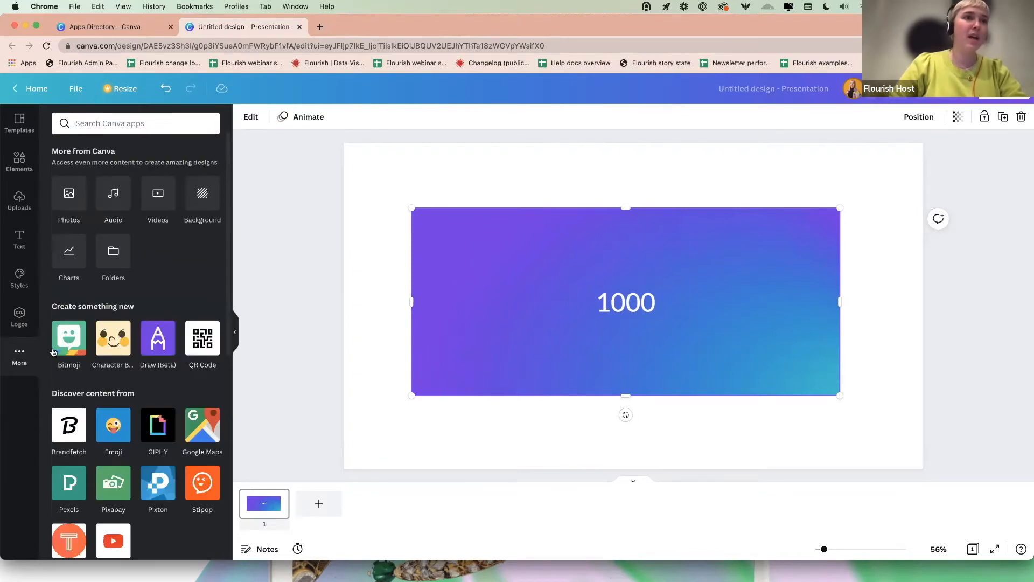
pyautogui.scroll(-5, 53, 352)
pyautogui.click(169, 512)
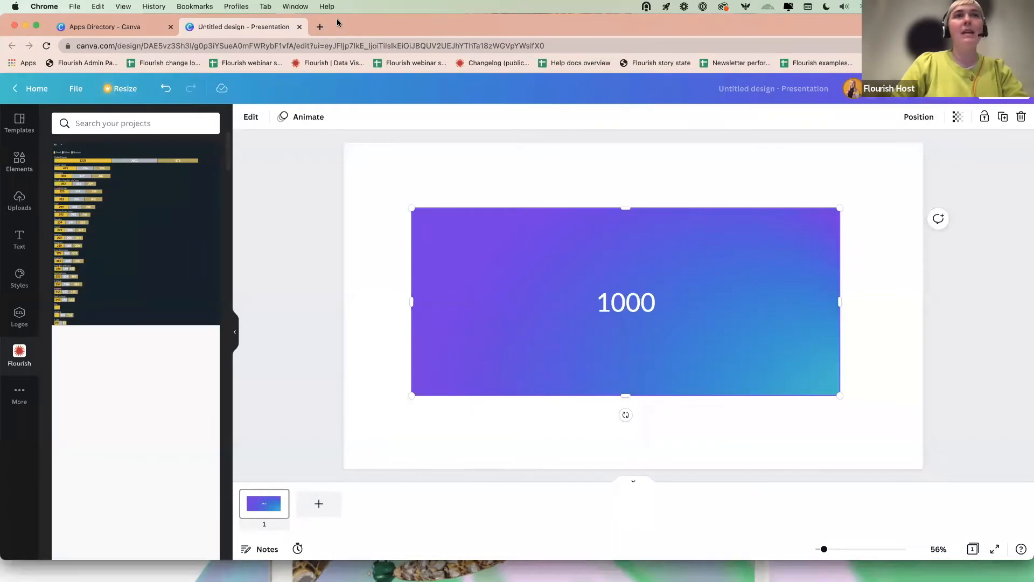
# Open app.flourish.studio in a new browser tab and look through the list of projects.
pyautogui.click(322, 27)
pyautogui.write('app.flourish.studio')
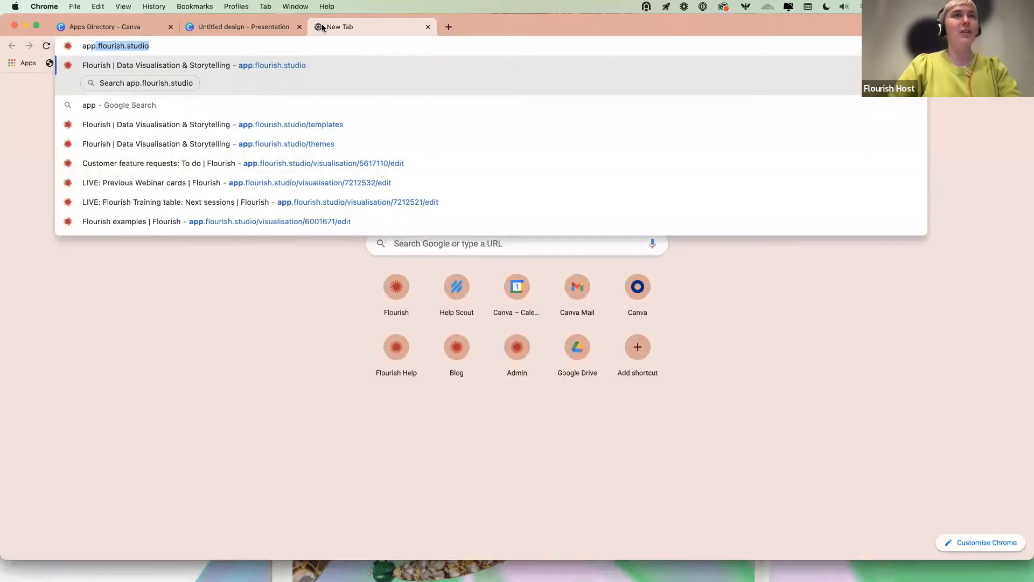
pyautogui.press('Return')
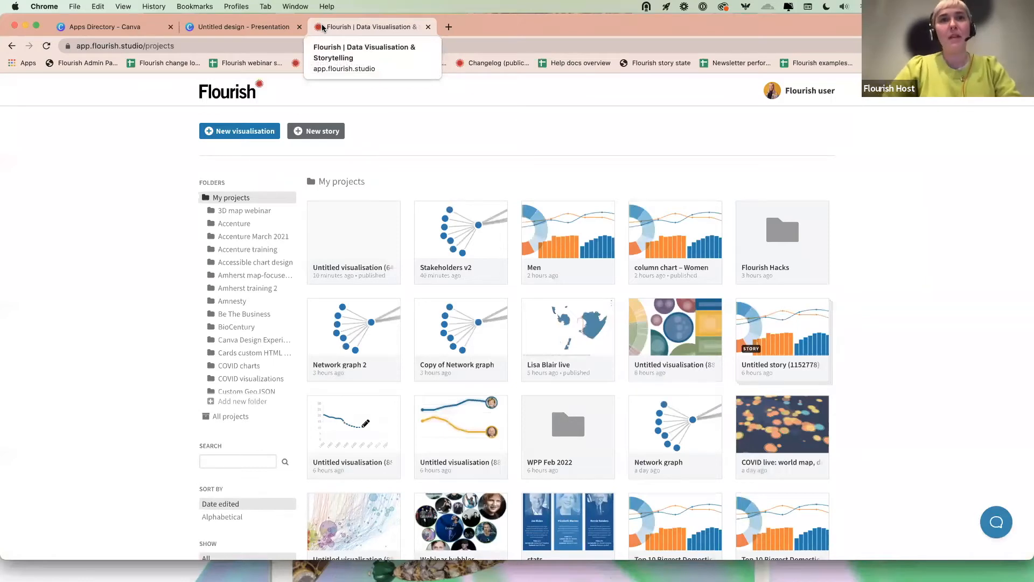
pyautogui.scroll(-4, 352, 236)
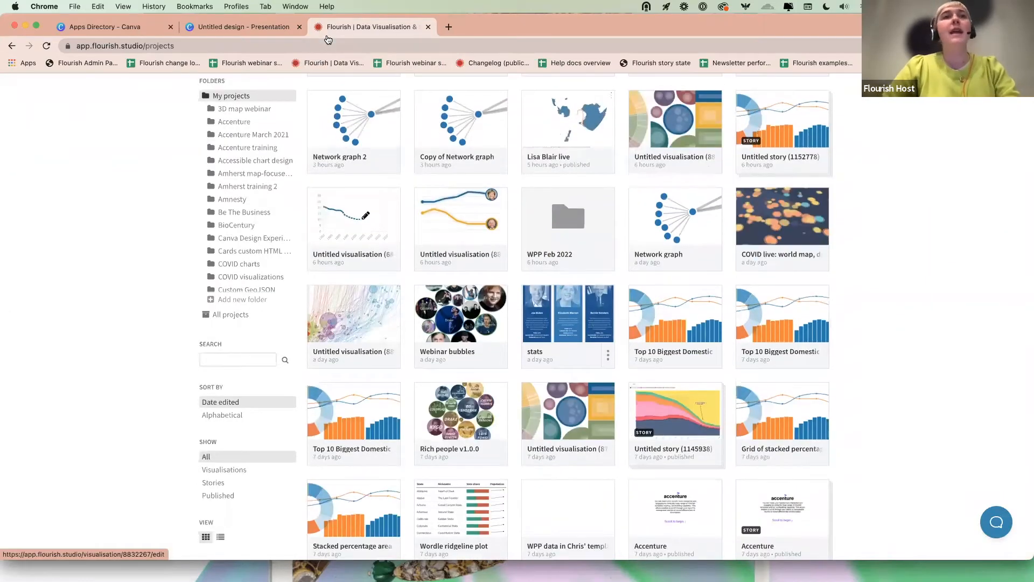
pyautogui.scroll(5, 353, 236)
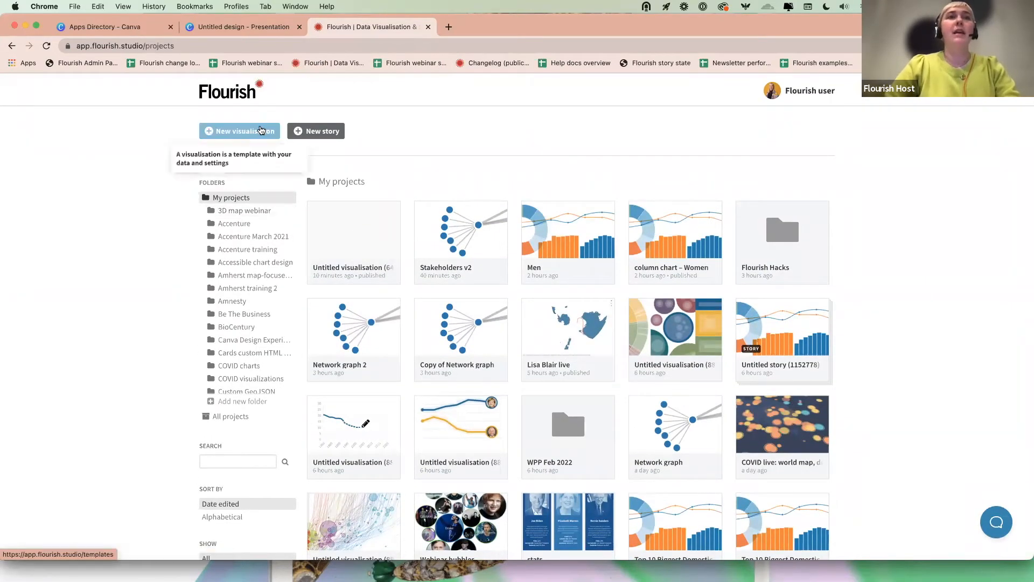
# Create another visualisation from the Bar chart race starting point in the new tab.
pyautogui.click(261, 130)
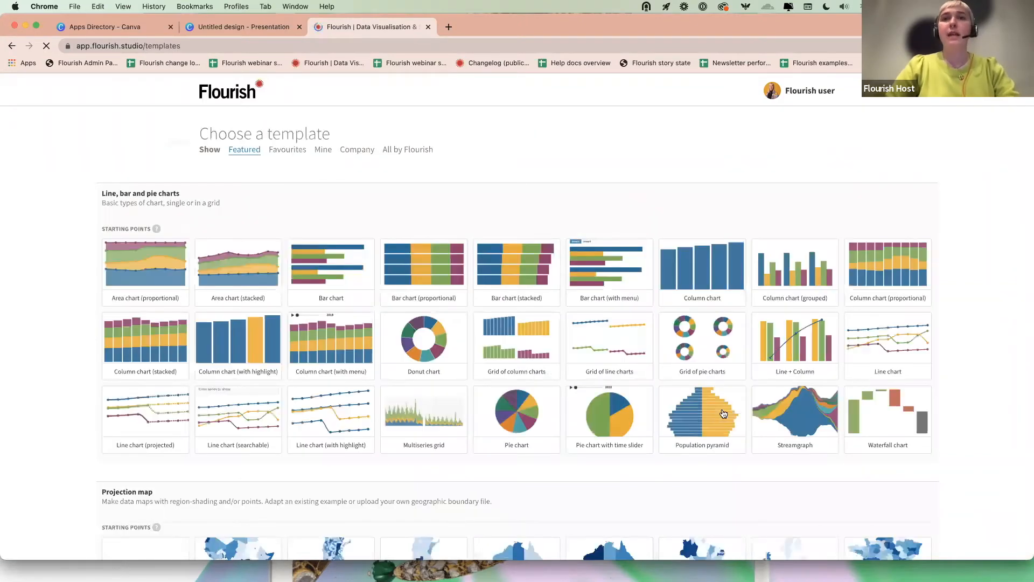
pyautogui.scroll(-20, 723, 412)
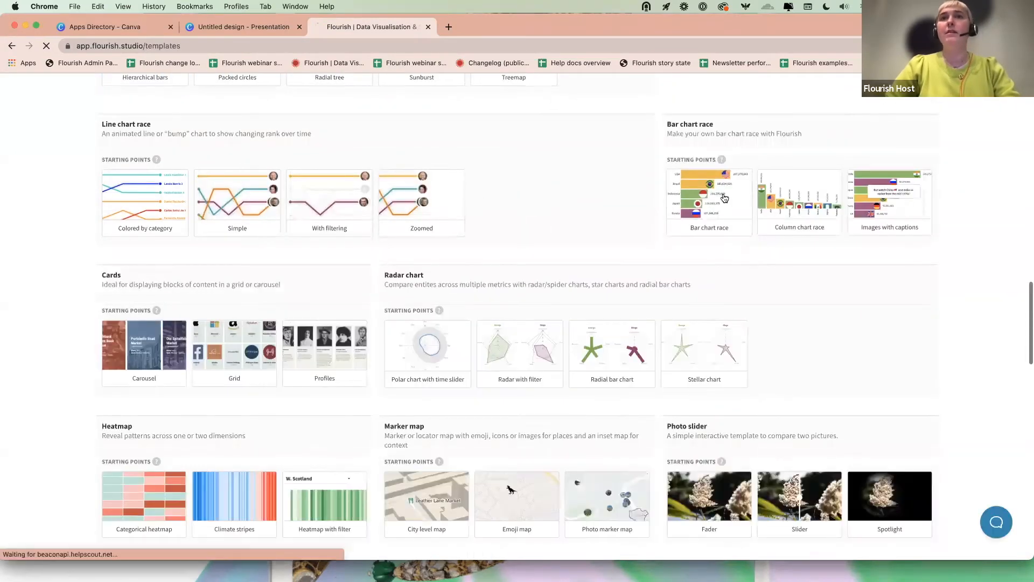
pyautogui.click(699, 185)
# Name the new visualisation "My awesome bar chart race".
pyautogui.click(71, 82)
pyautogui.write('My awesom')
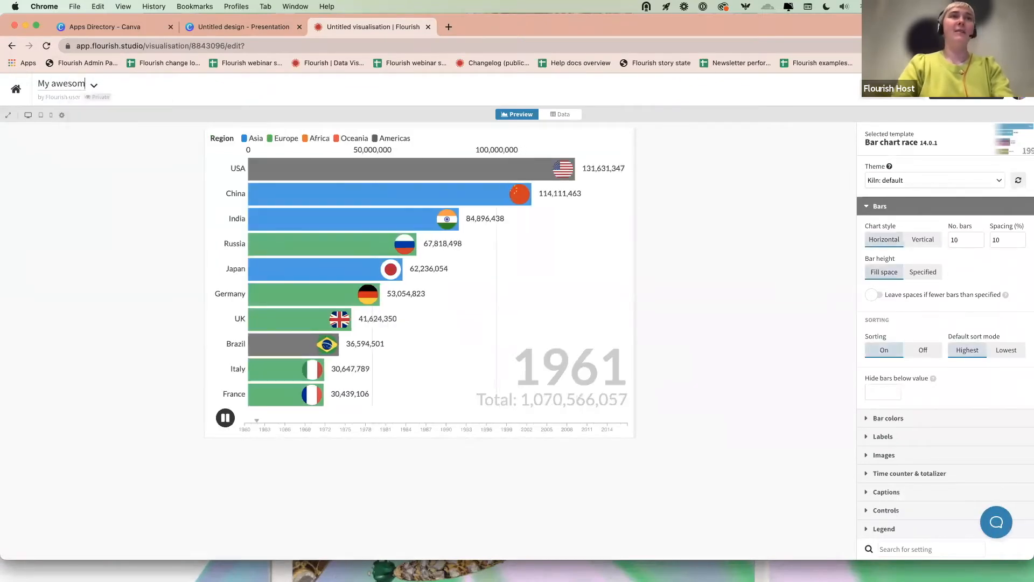
pyautogui.write('e bar chart race')
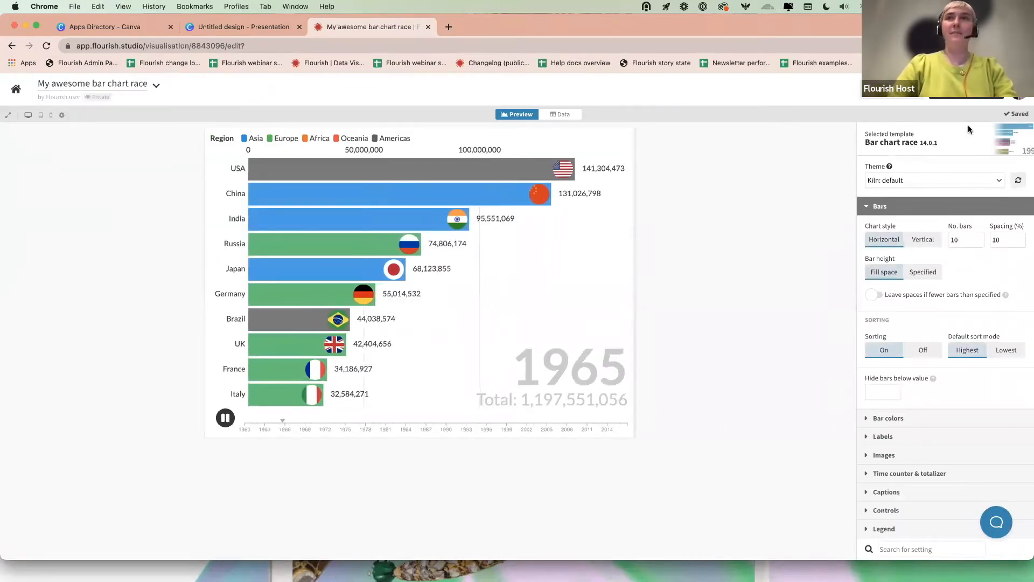
# Switch back to the Canva presentation, reload it, and open the Flourish app's project list.
pyautogui.click(225, 27)
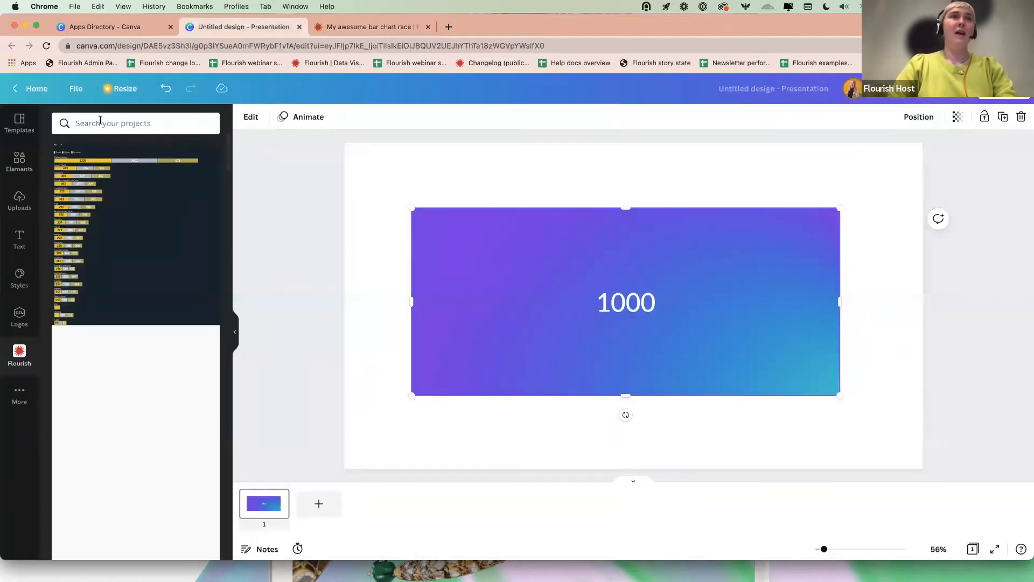
pyautogui.click(181, 42)
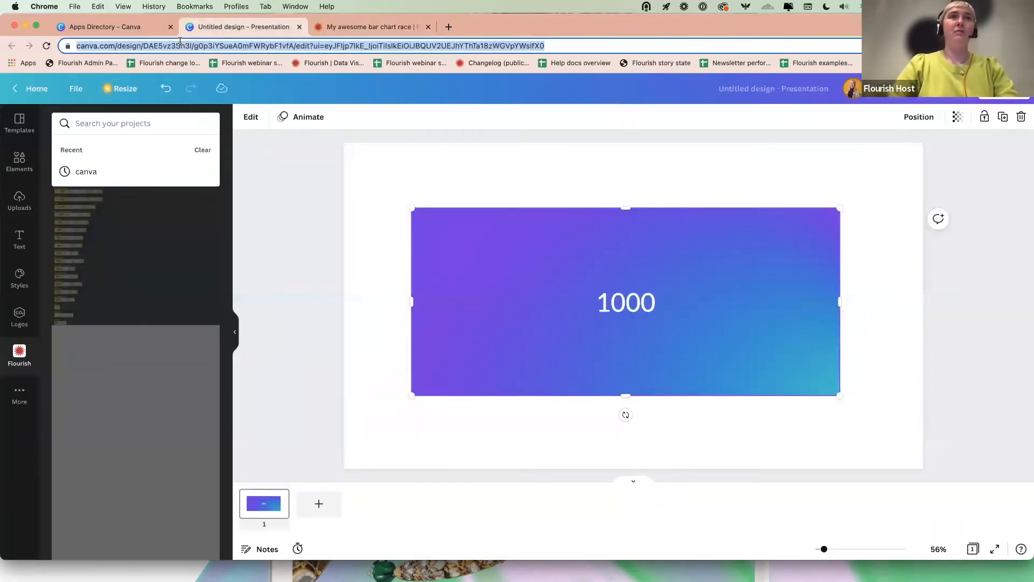
pyautogui.press('Return')
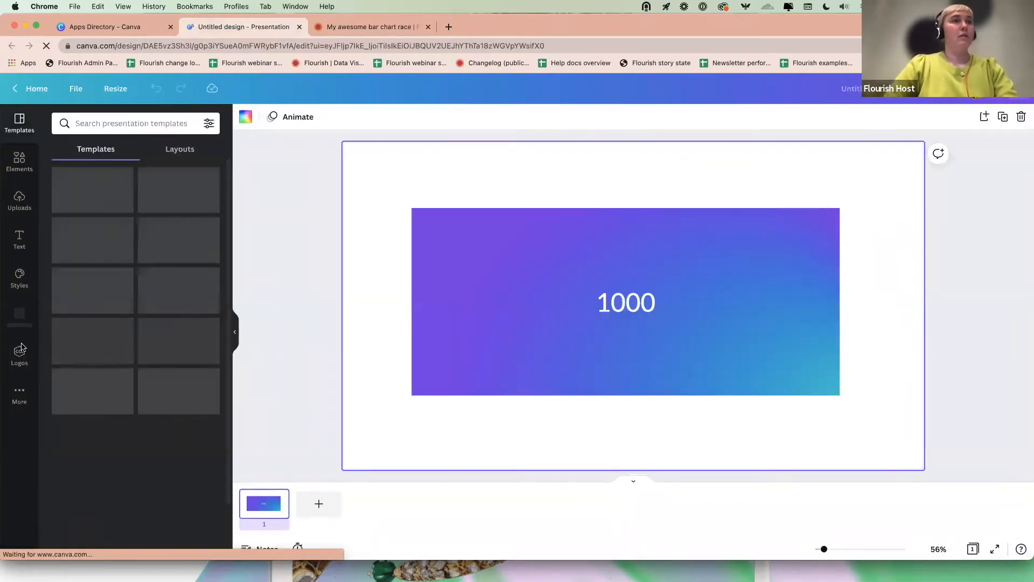
pyautogui.click(18, 396)
pyautogui.click(19, 314)
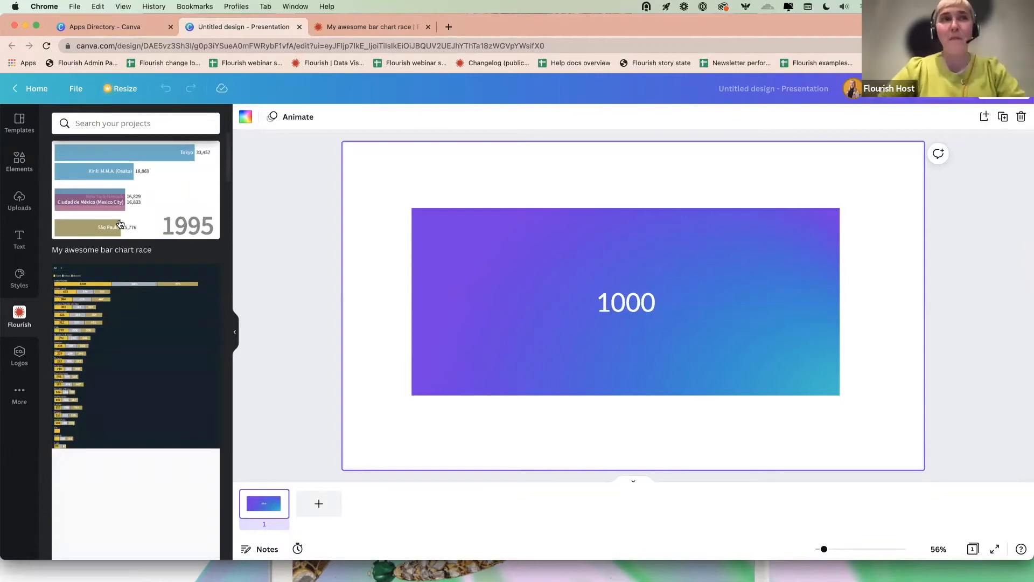
# Add My awesome bar chart race to the slide and enlarge it over the number ticker to fill most of the slide.
pyautogui.click(113, 163)
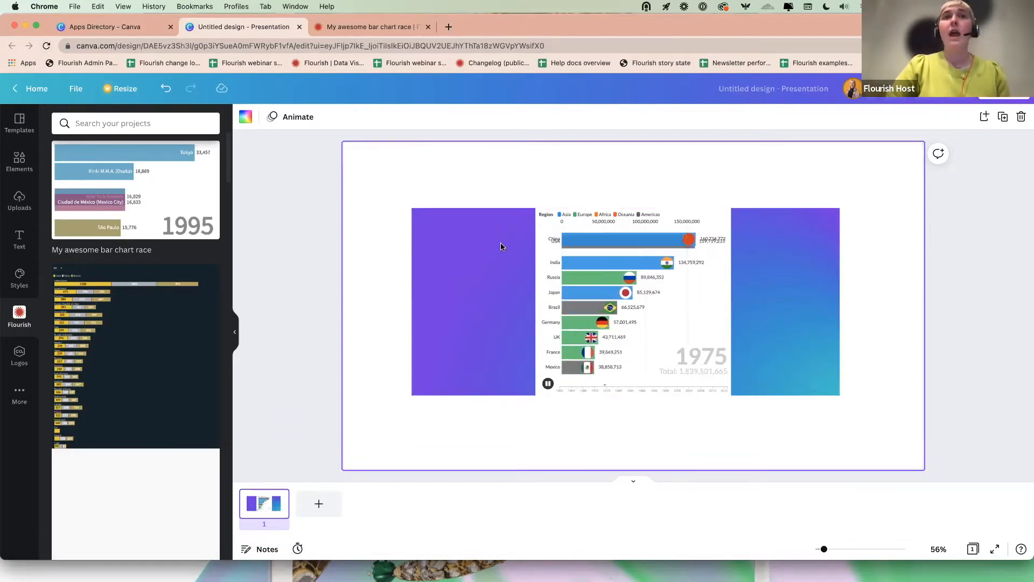
pyautogui.moveTo(679, 281); pyautogui.dragTo(444, 196)
pyautogui.click(648, 273)
pyautogui.moveTo(695, 312); pyautogui.dragTo(506, 260)
pyautogui.moveTo(570, 255); pyautogui.dragTo(864, 269)
pyautogui.moveTo(619, 429); pyautogui.dragTo(627, 448)
pyautogui.moveTo(866, 306); pyautogui.dragTo(972, 357)
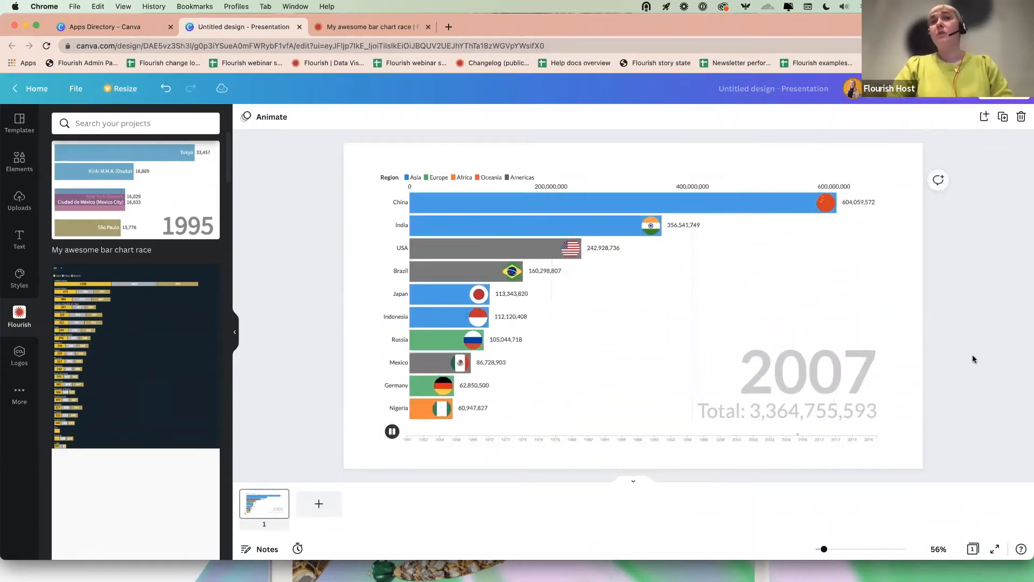
# Try the chart's legend filter on the slide by hiding and restoring the Europe and Africa regions.
pyautogui.click(580, 233)
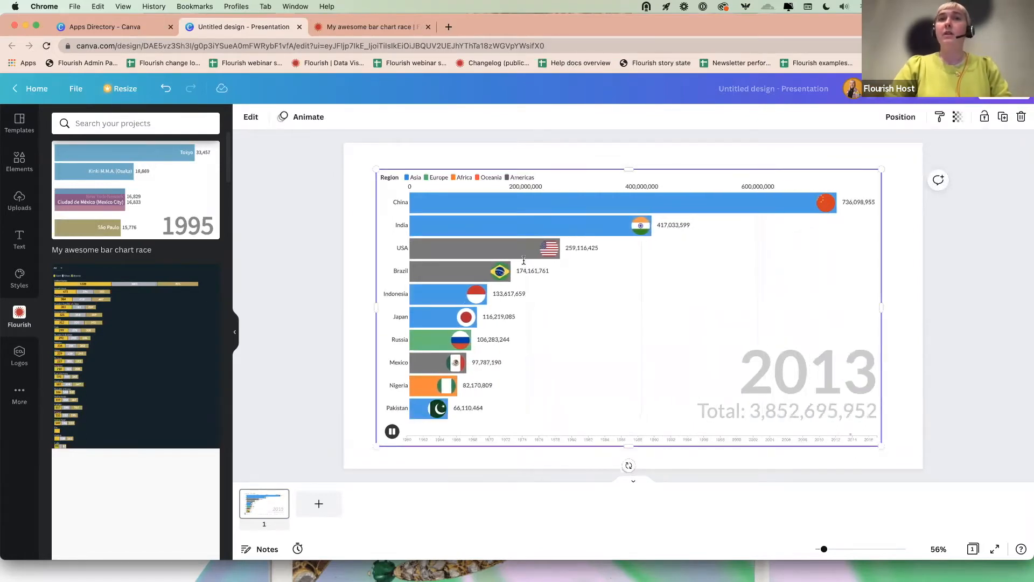
pyautogui.click(438, 178)
pyautogui.click(459, 177)
pyautogui.click(439, 178)
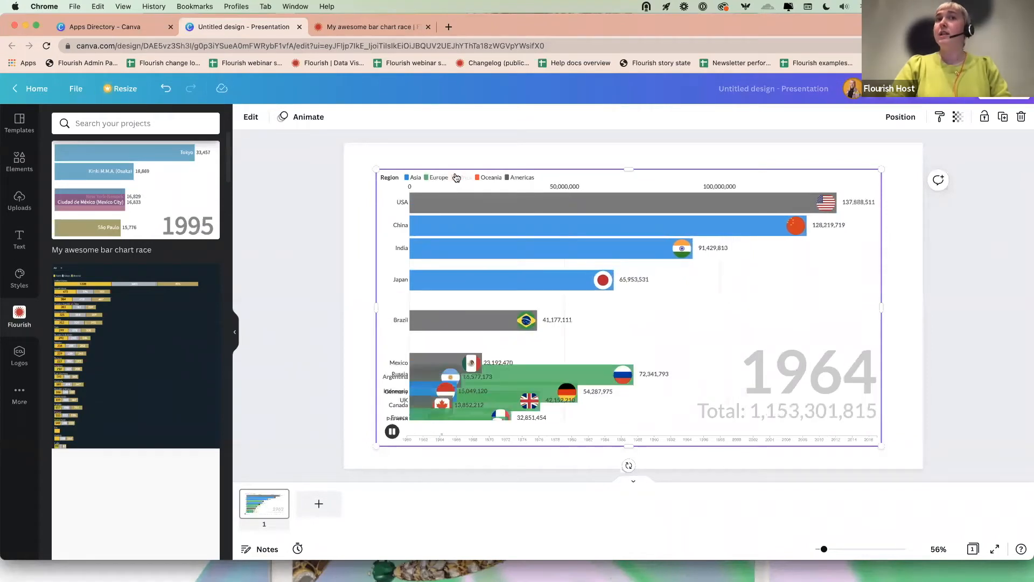
pyautogui.click(457, 178)
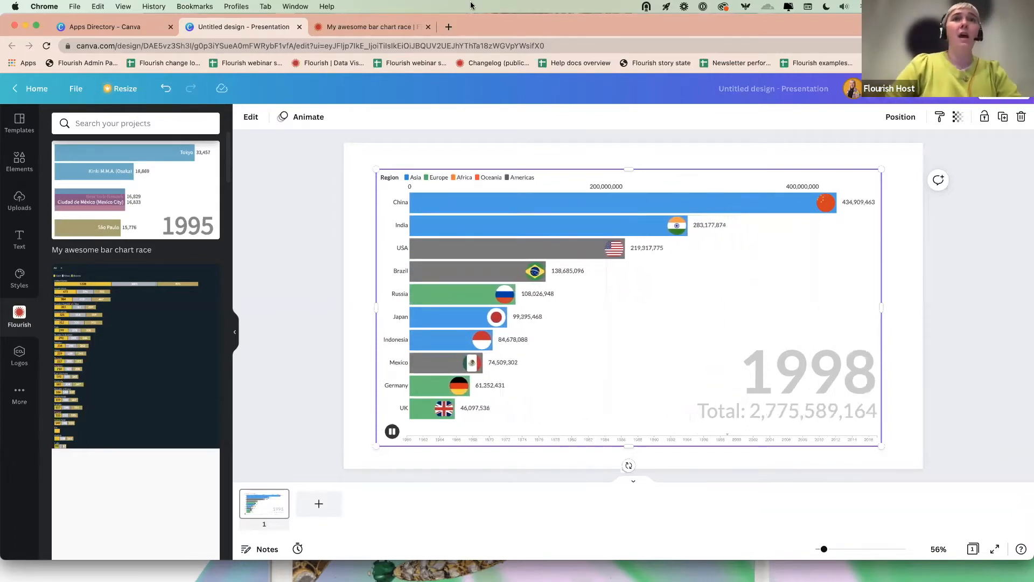
# Apply all 13 pages of the Black Pink Computer Classroom Rules Education Presentation template to the design.
pyautogui.click(16, 125)
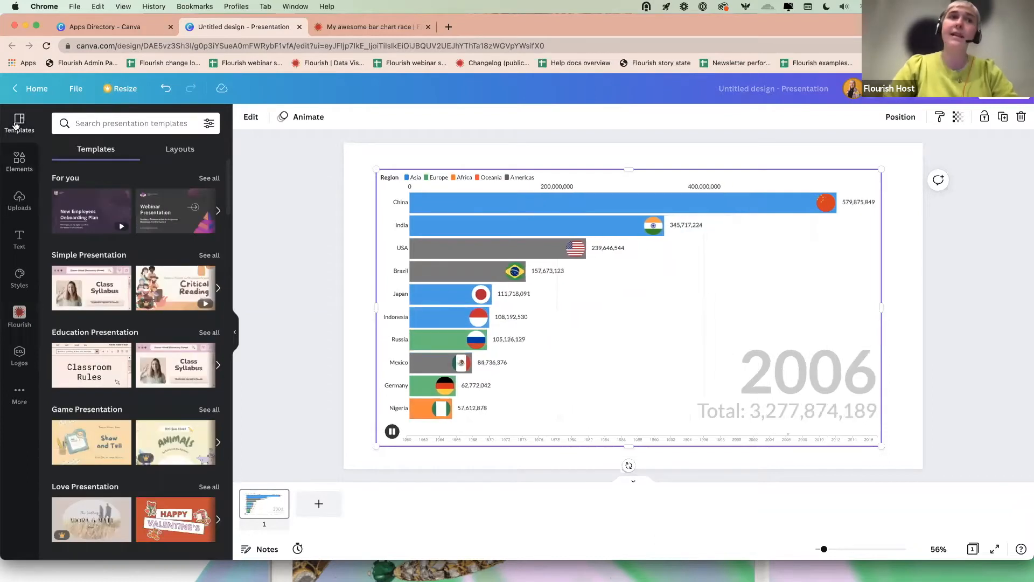
pyautogui.click(89, 357)
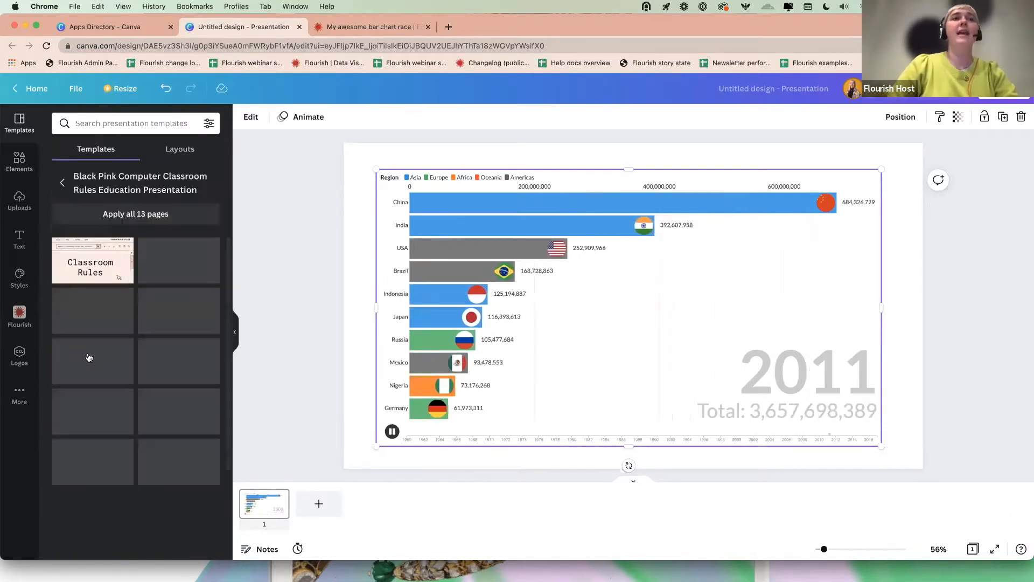
pyautogui.click(137, 214)
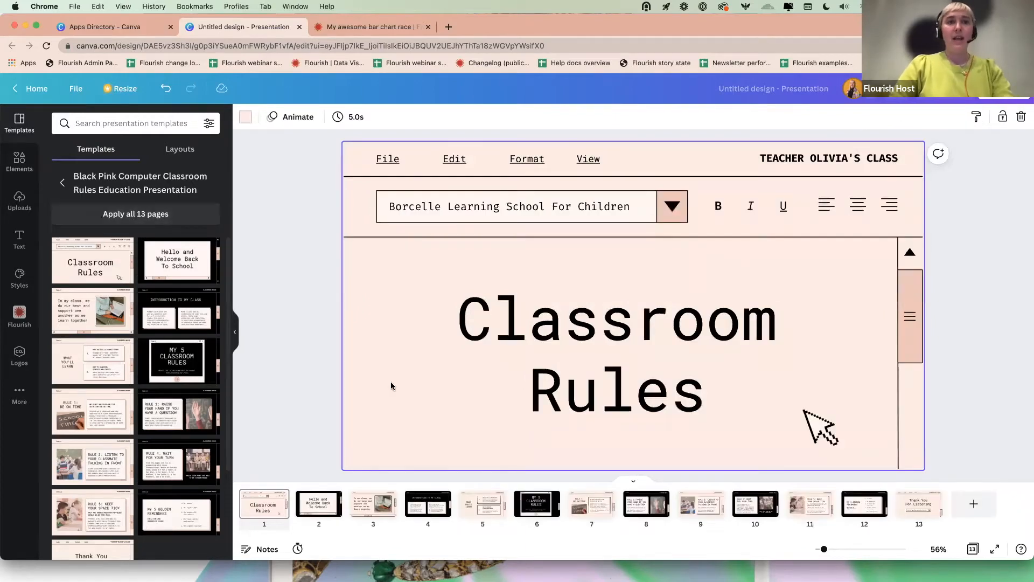
# Add My awesome bar chart race to page 3 and fit it inside the picture frame so it covers the photo.
pyautogui.click(366, 505)
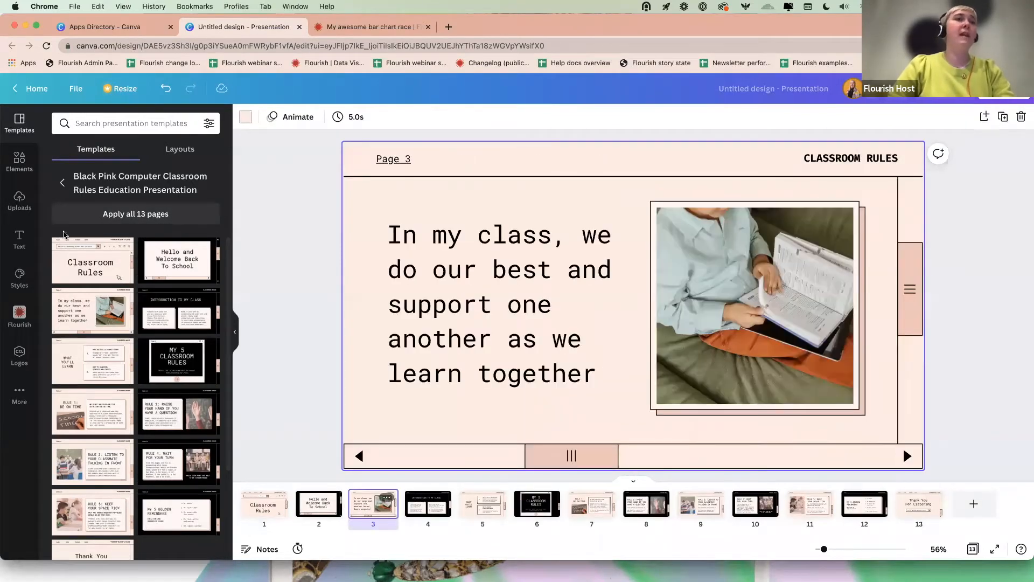
pyautogui.click(22, 328)
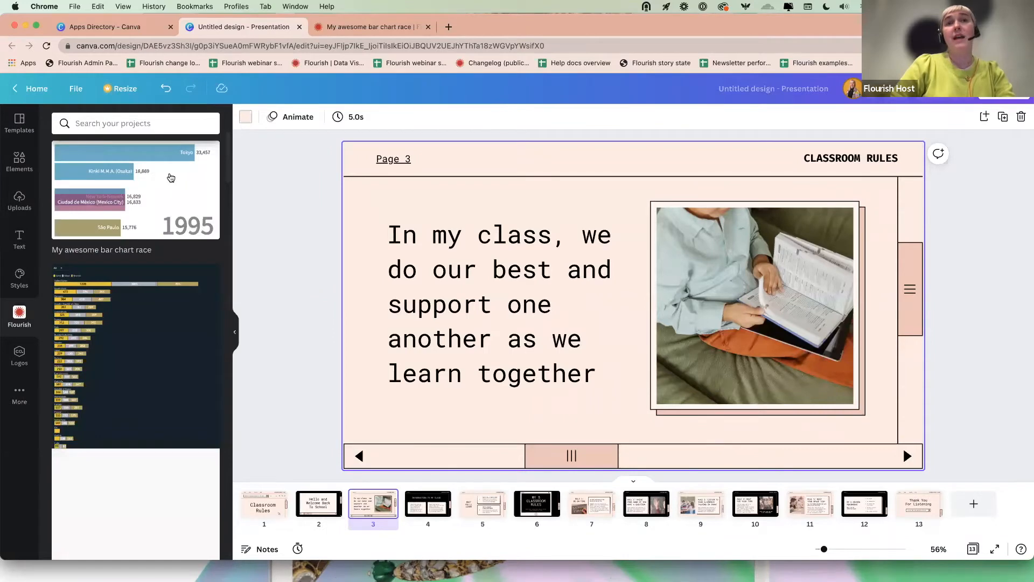
pyautogui.click(171, 178)
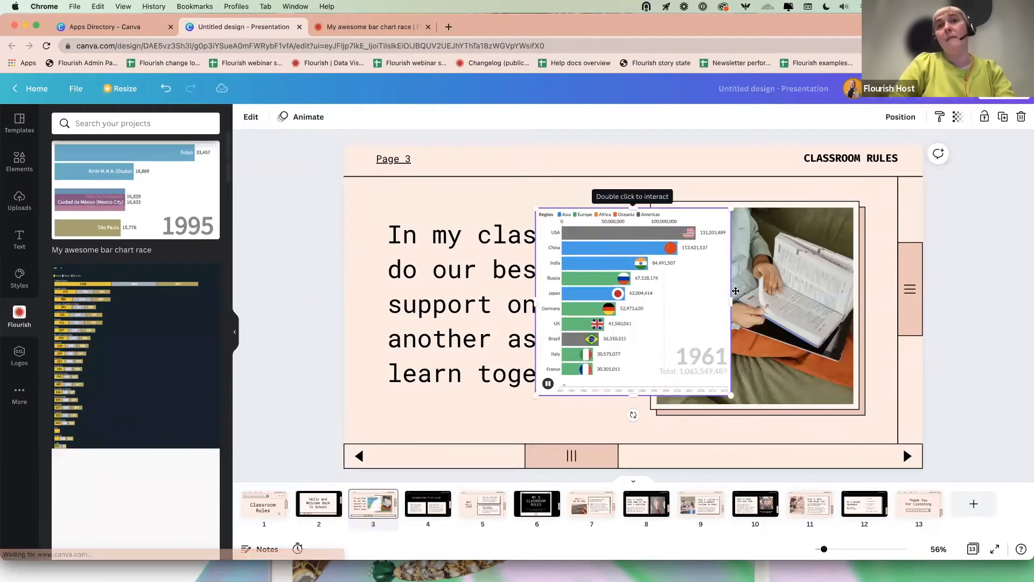
pyautogui.moveTo(738, 288); pyautogui.dragTo(757, 287)
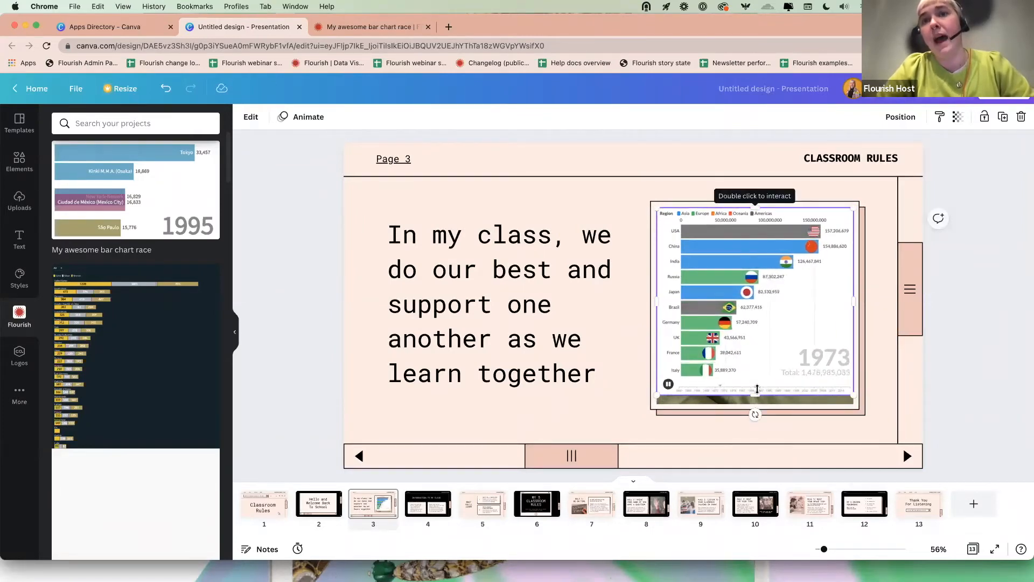
pyautogui.moveTo(756, 401); pyautogui.dragTo(756, 410)
pyautogui.click(931, 373)
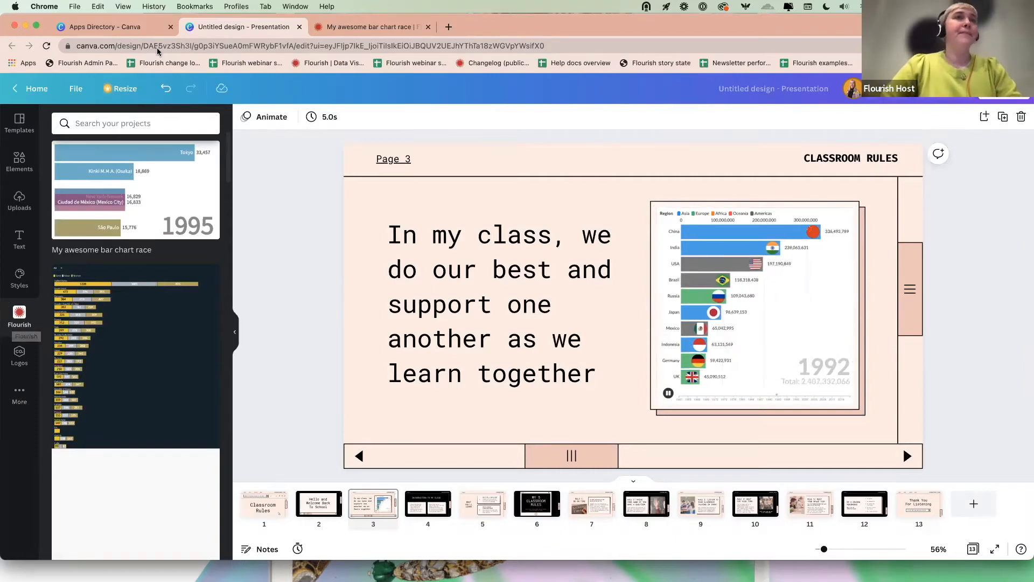
# Uncover the tea break slides behind the browser window, advance to the Canva app slide, and bring the browser window back.
pyautogui.click(107, 25)
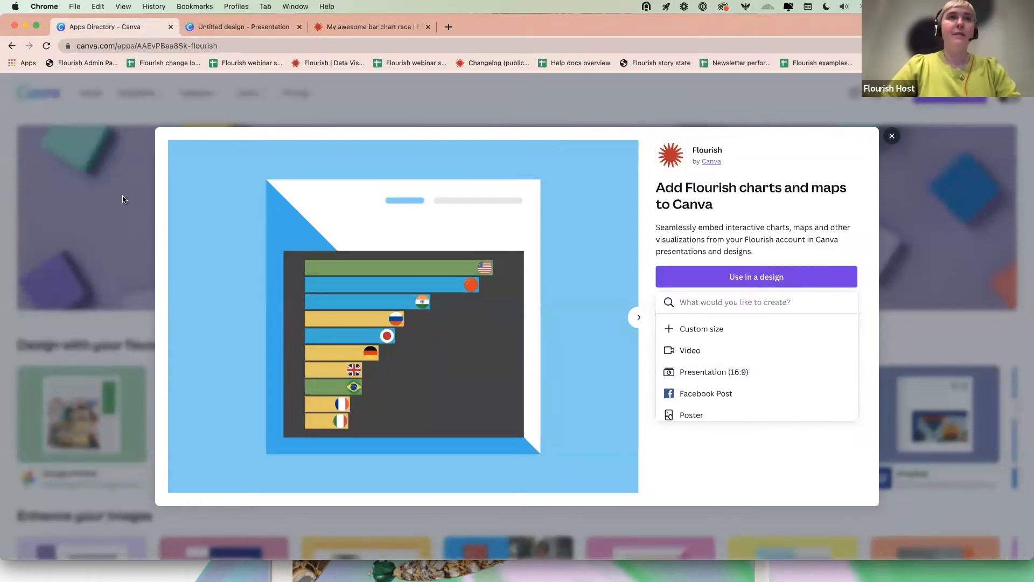
pyautogui.moveTo(587, 22); pyautogui.dragTo(560, 212)
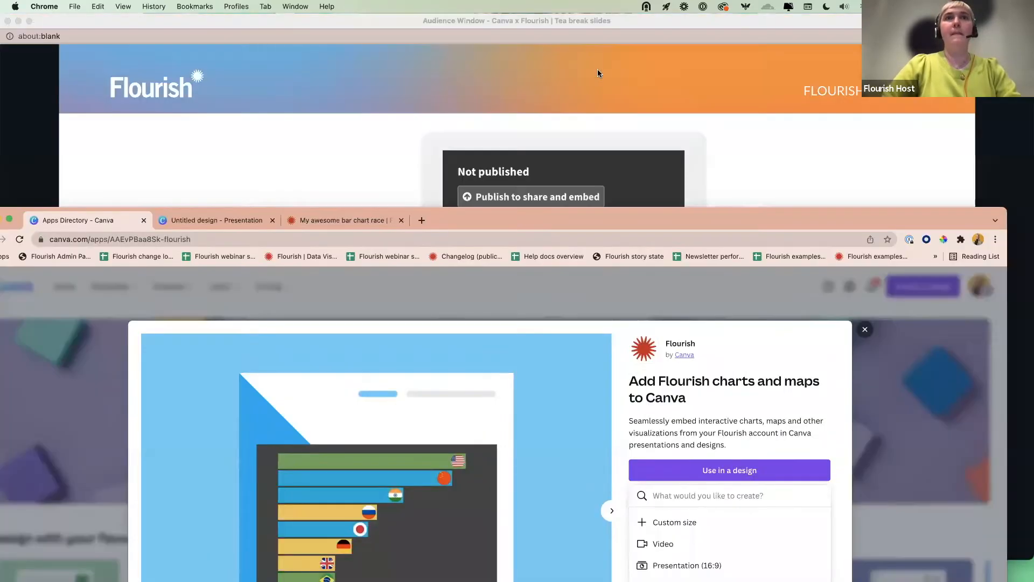
pyautogui.click(597, 61)
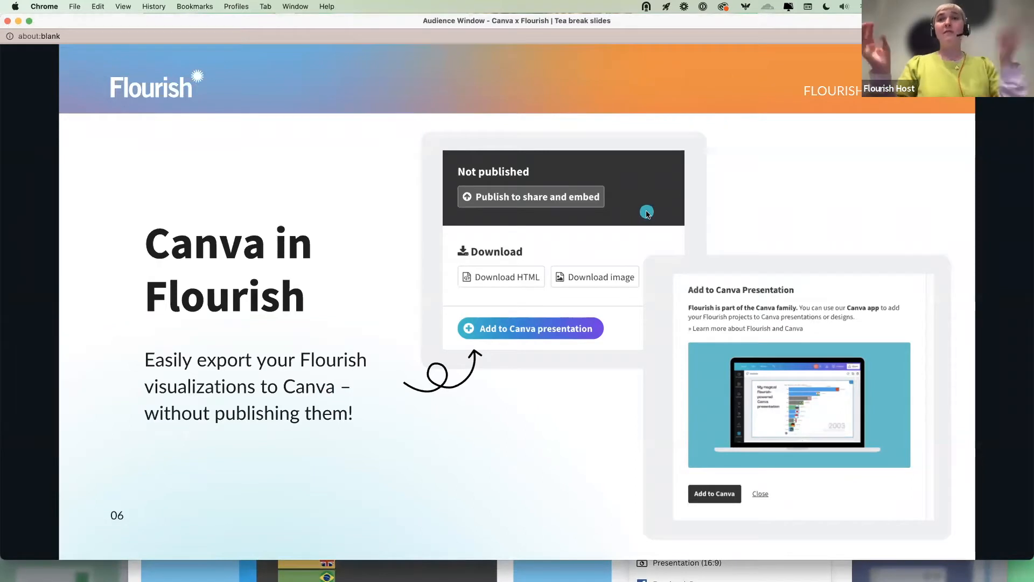
pyautogui.press('Right')
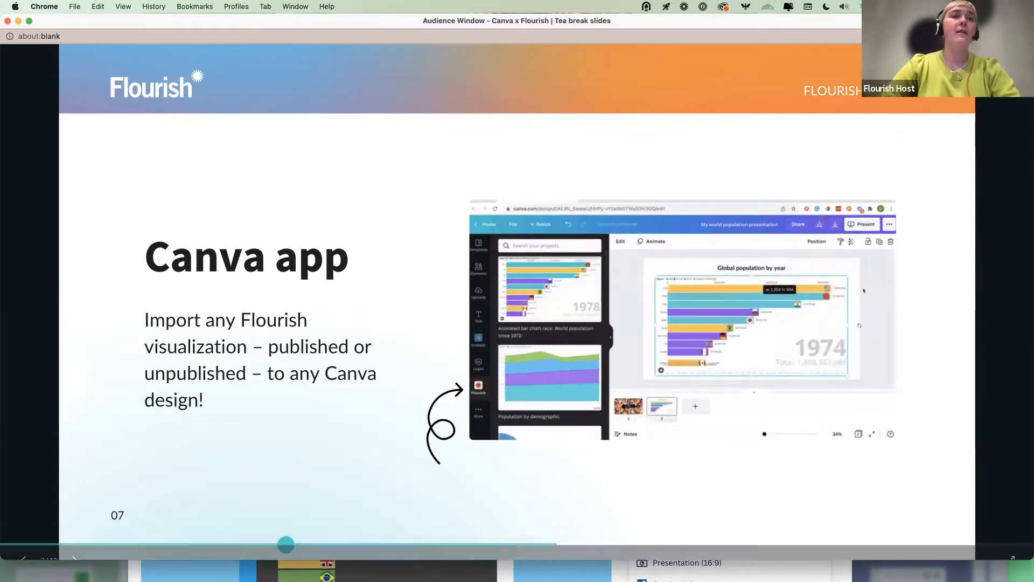
pyautogui.click(258, 571)
pyautogui.moveTo(476, 218); pyautogui.dragTo(503, 32)
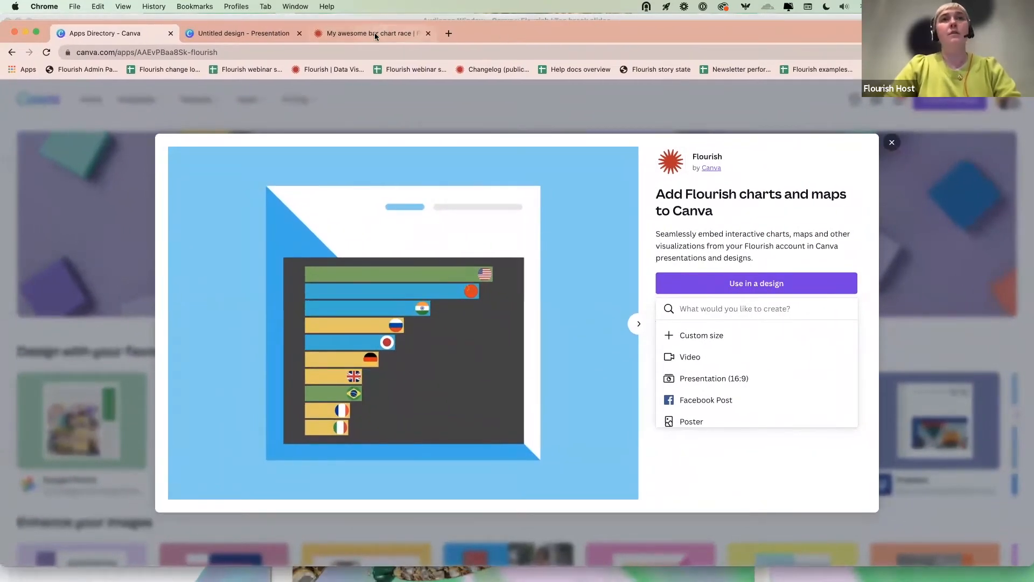
# Return from the Flourish visualisation to the Canva design, leave it for the Canva home page, and change the team to Canva Team.
pyautogui.click(371, 33)
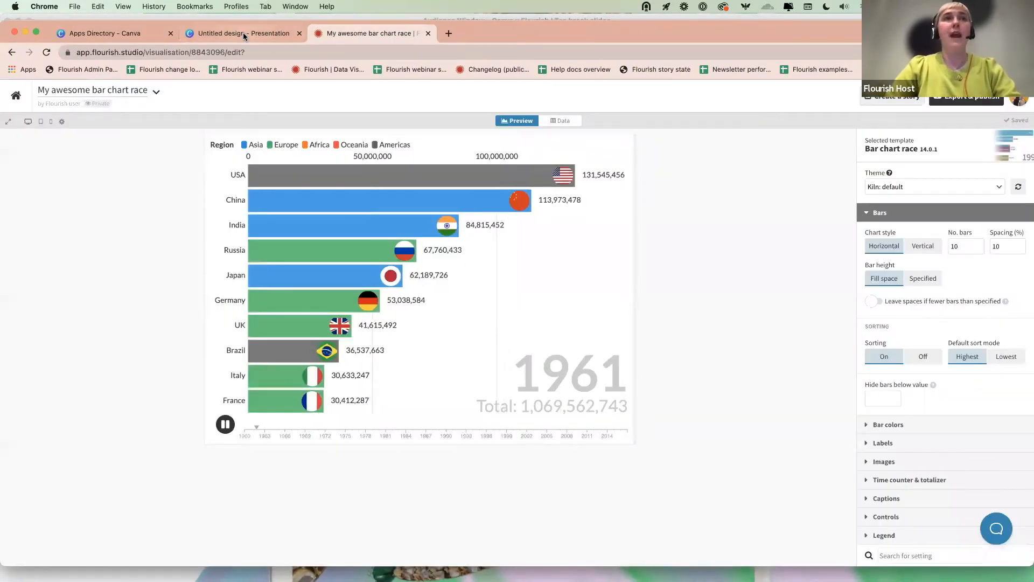
pyautogui.click(244, 34)
pyautogui.click(24, 102)
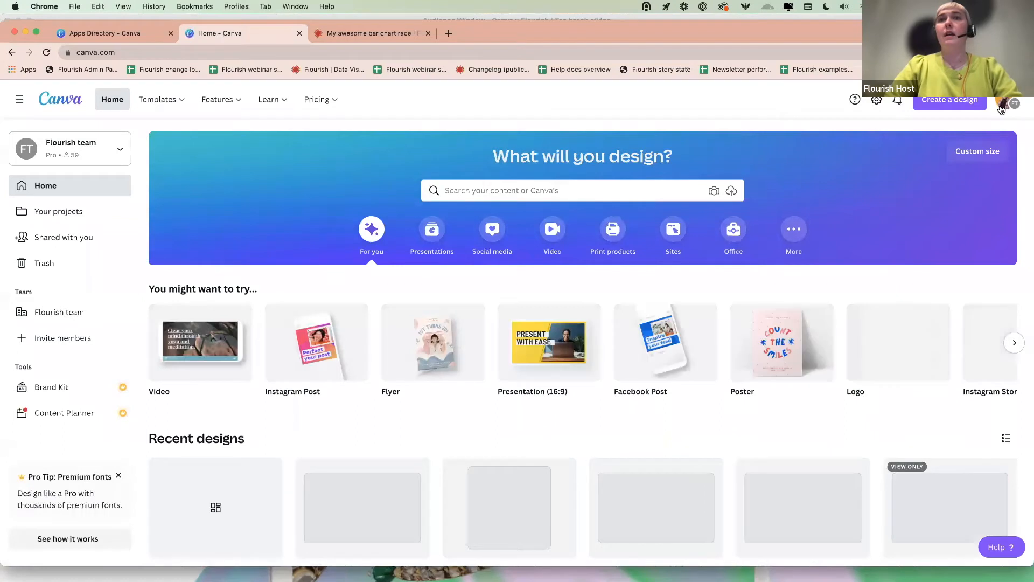
pyautogui.click(1003, 104)
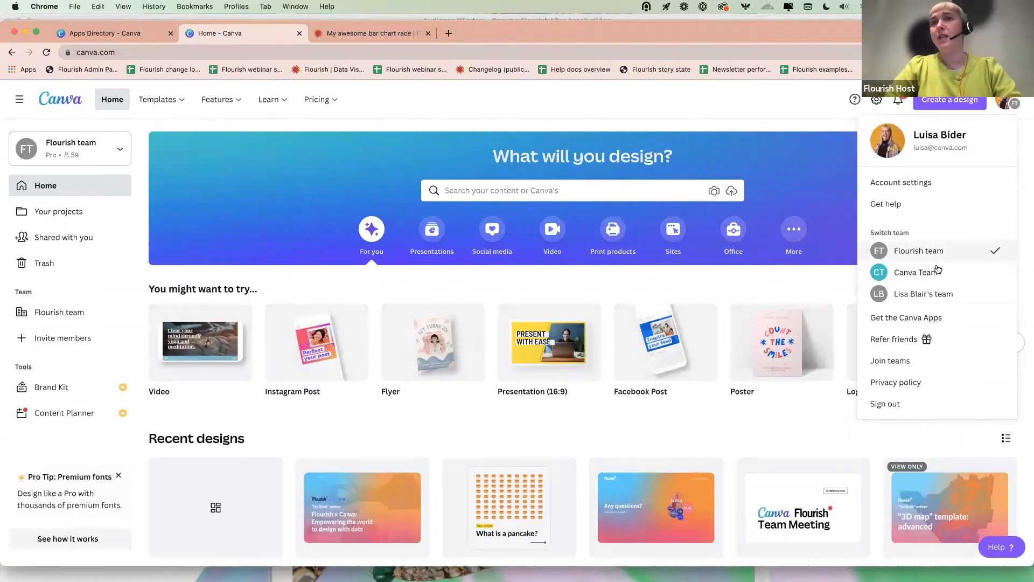
pyautogui.click(938, 270)
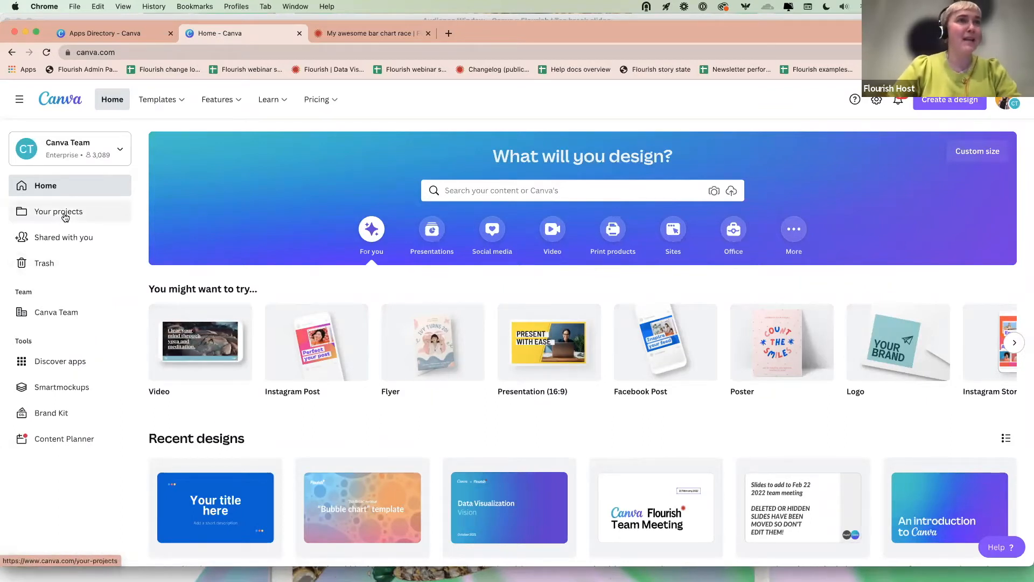
# Create a design from the Workshop/Webinar Template in Canva Team's templates and keep waiting while the pages are unresponsive.
pyautogui.click(53, 313)
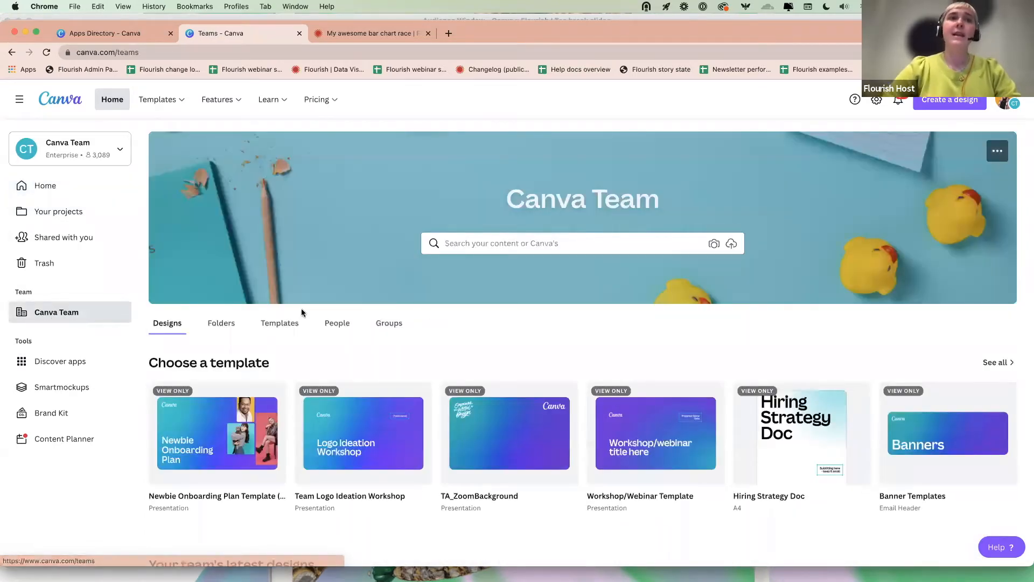
pyautogui.click(278, 322)
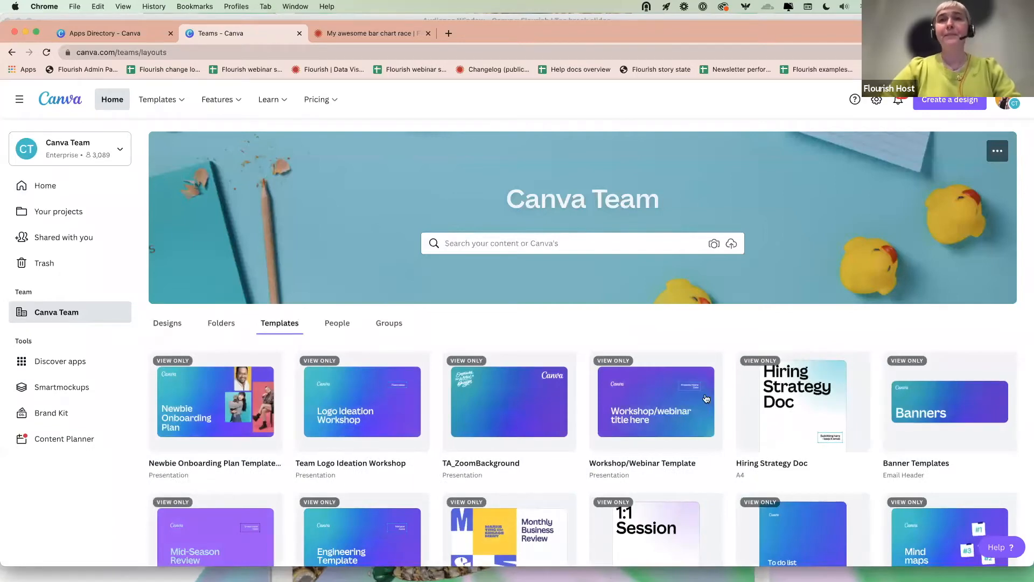
pyautogui.click(619, 411)
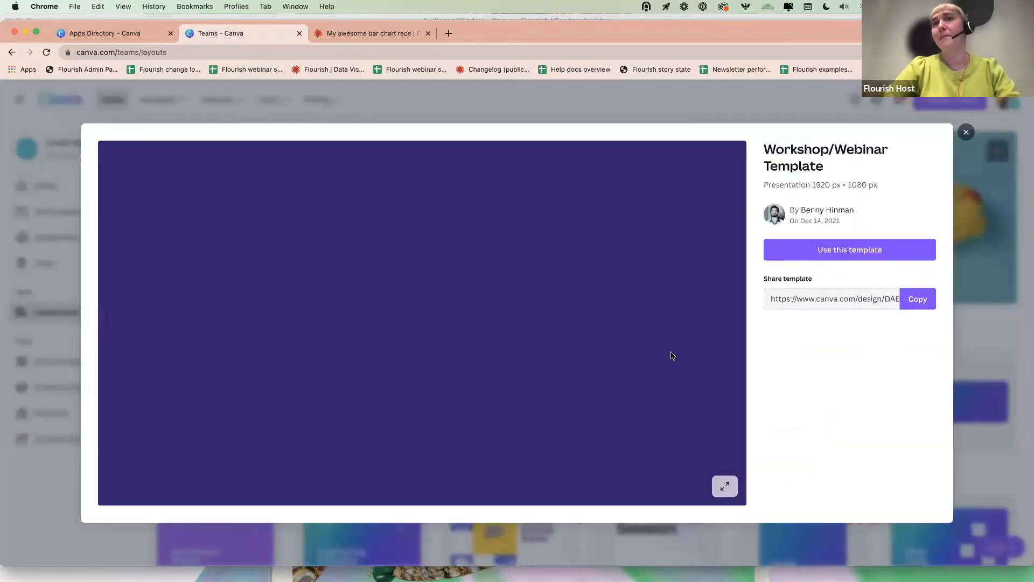
pyautogui.click(858, 249)
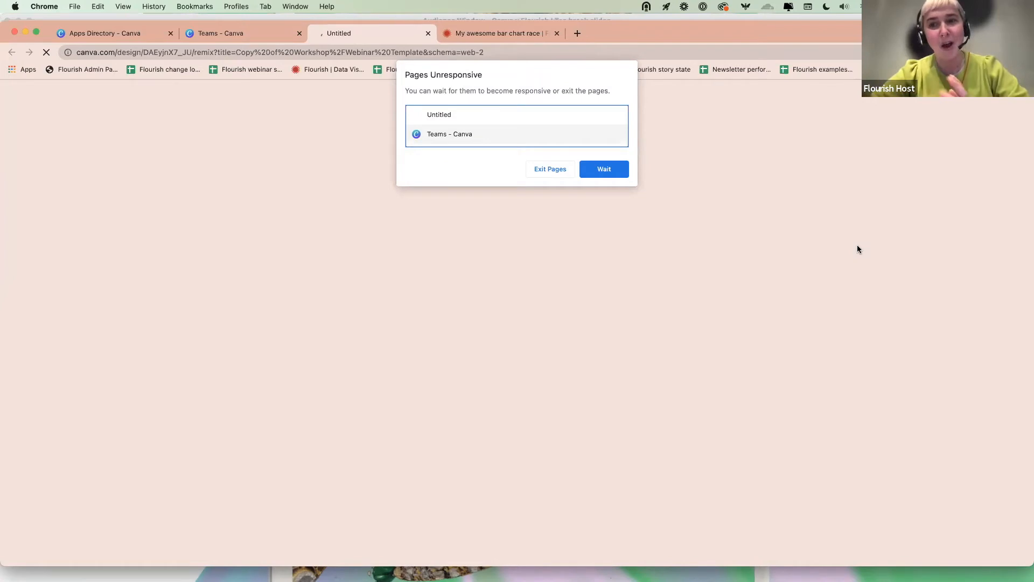
pyautogui.click(607, 175)
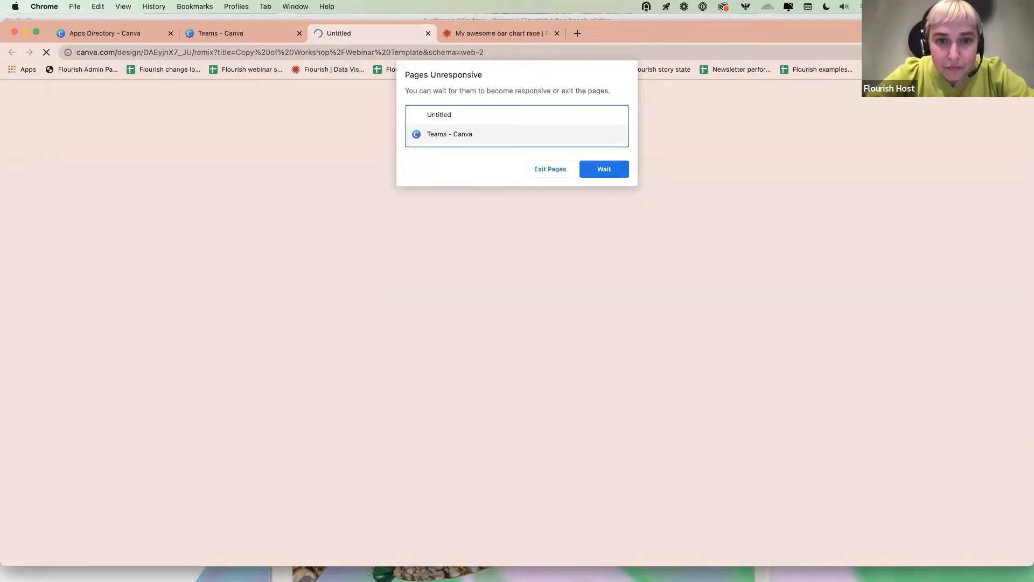
pyautogui.click(606, 171)
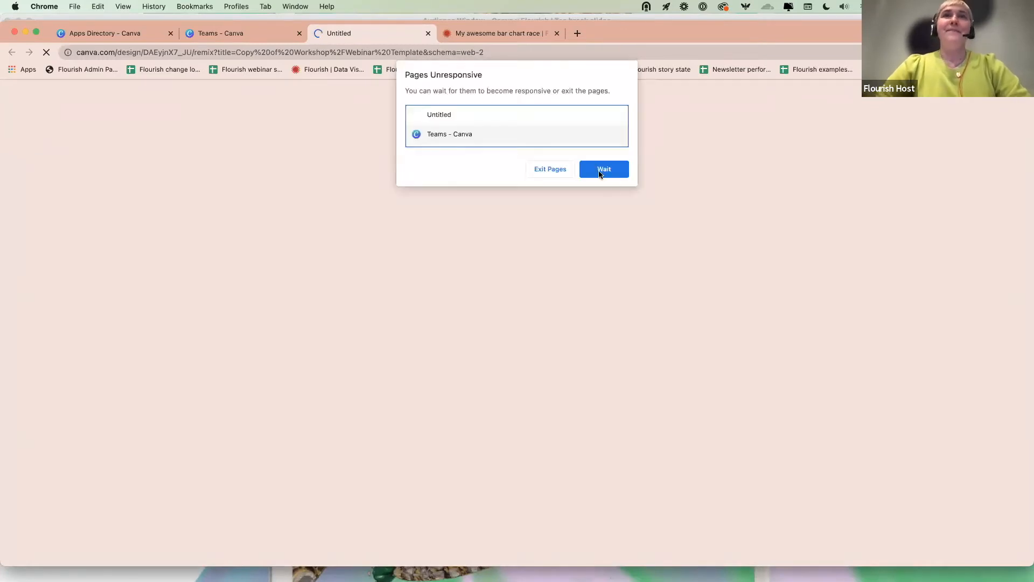
pyautogui.click(599, 171)
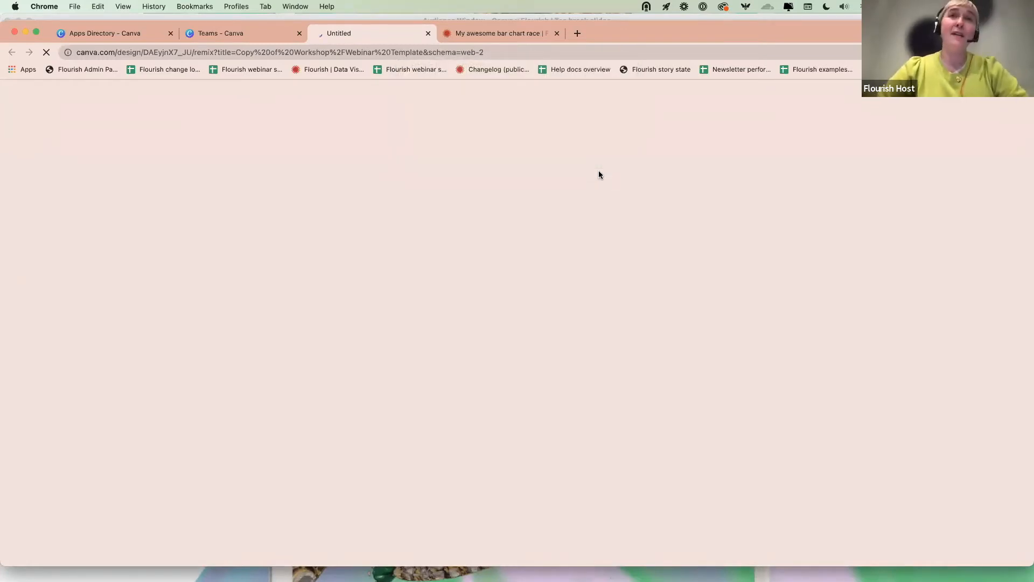
# Return to the team templates, close the Workshop/Webinar preview, and create a design from the Canva Doc: Meeting Agenda template.
pyautogui.click(231, 32)
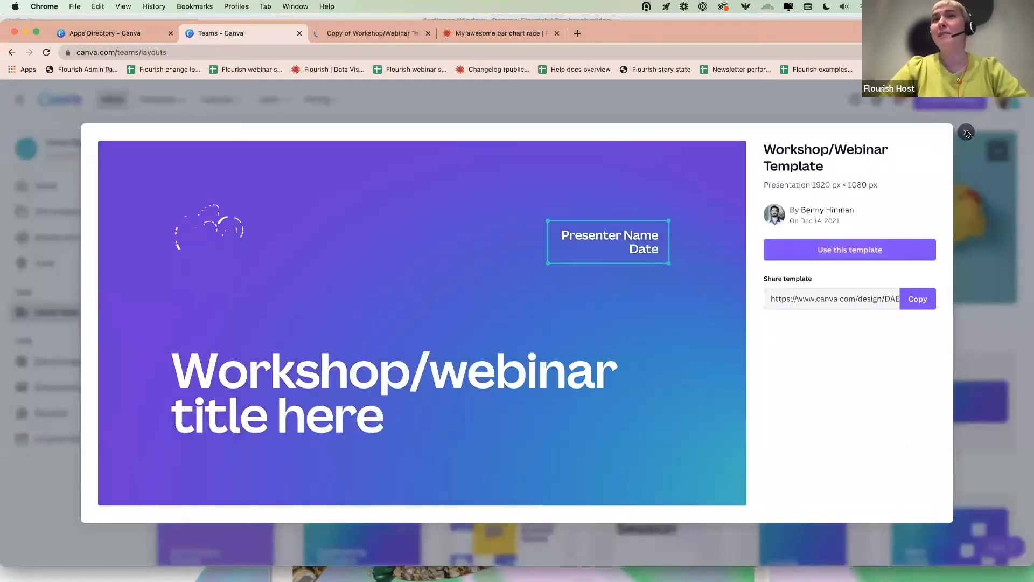
pyautogui.click(558, 529)
pyautogui.scroll(-5, 557, 530)
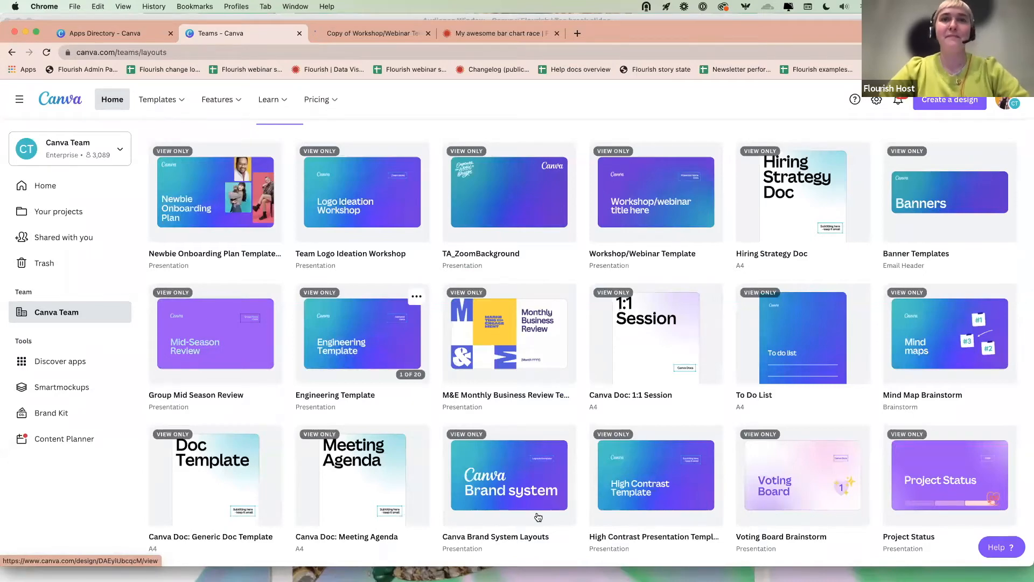
pyautogui.click(349, 500)
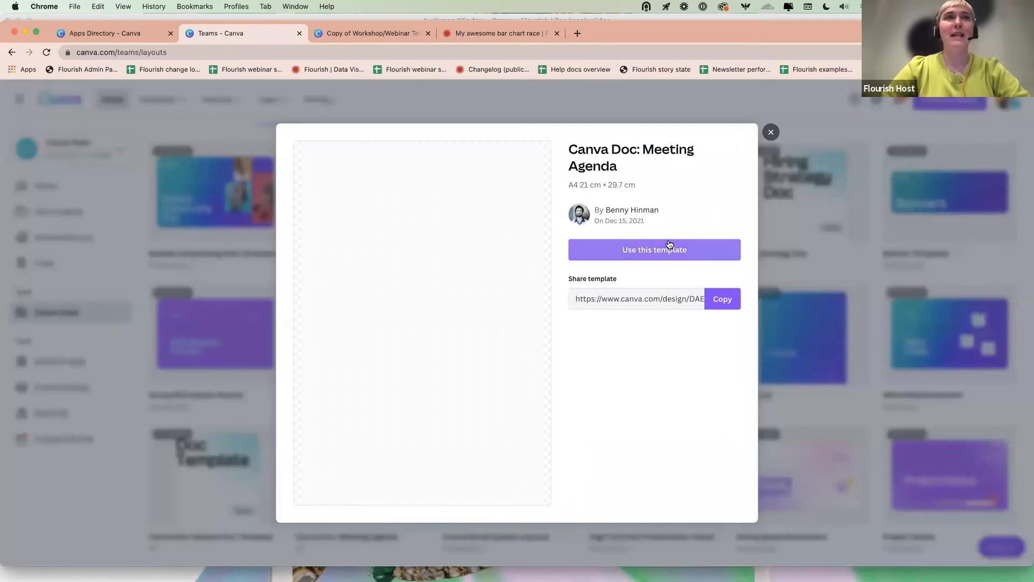
pyautogui.click(669, 247)
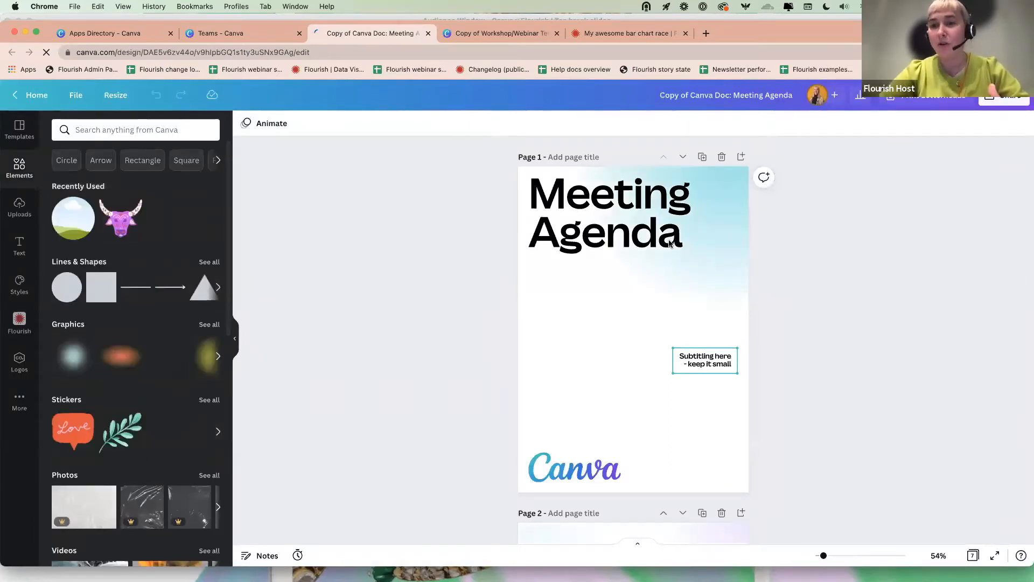
# Add the Flourish visualisation My awesome bar chart race to page 1 and place it below the Meeting Agenda heading, near the left margin.
pyautogui.click(24, 331)
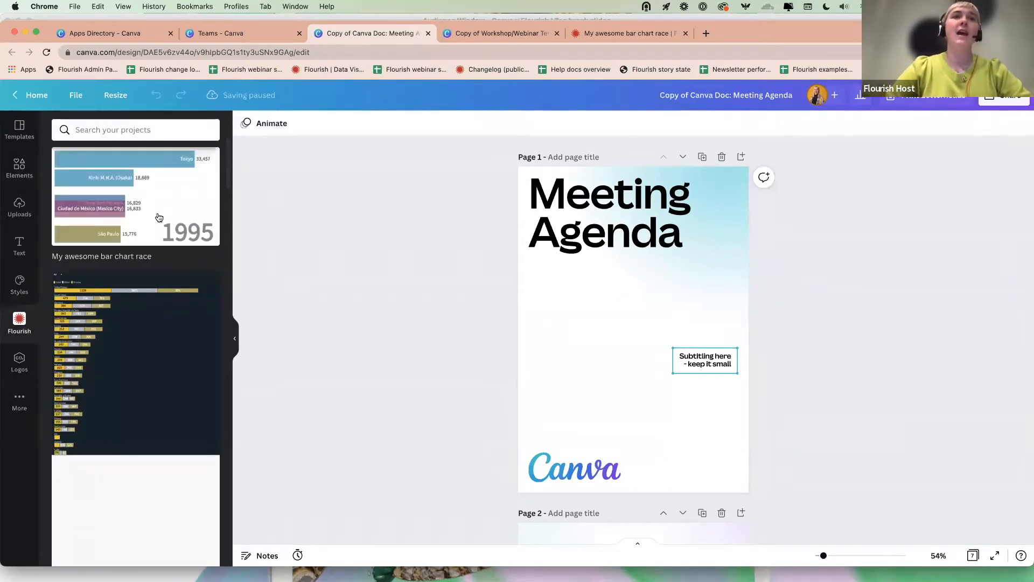
pyautogui.click(159, 217)
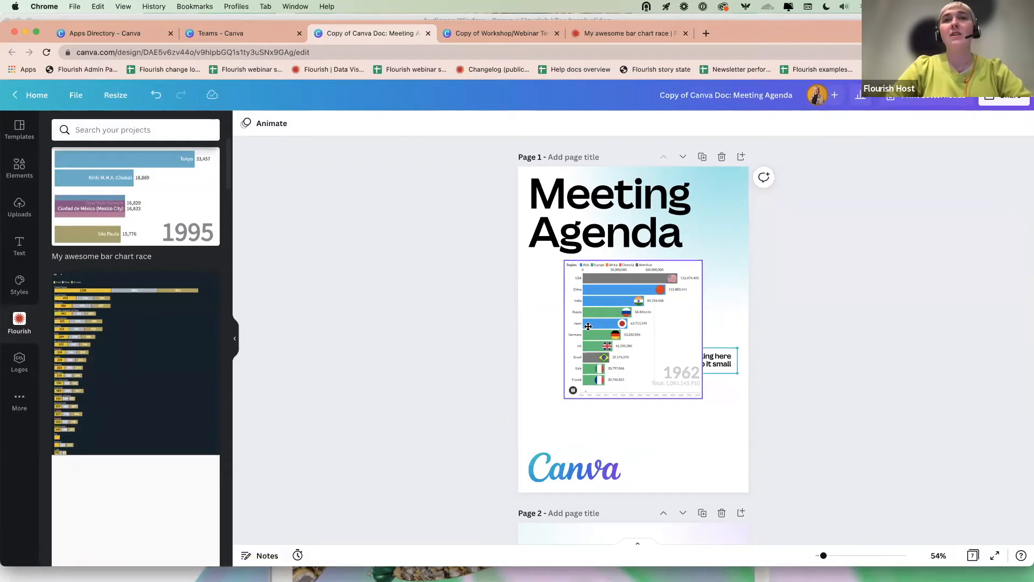
pyautogui.moveTo(588, 326); pyautogui.dragTo(557, 341)
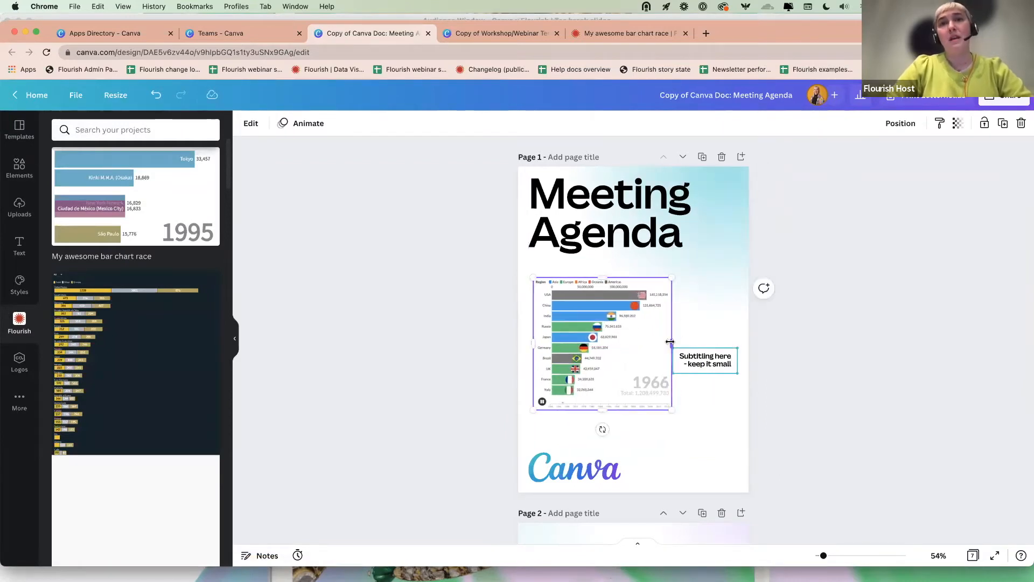
# Resize the chart on page 1 to a narrow portrait shape of about 9.1 by 16.1 cm between the heading and the Canva logo.
pyautogui.moveTo(669, 341); pyautogui.dragTo(648, 341)
pyautogui.moveTo(589, 414); pyautogui.dragTo(588, 442)
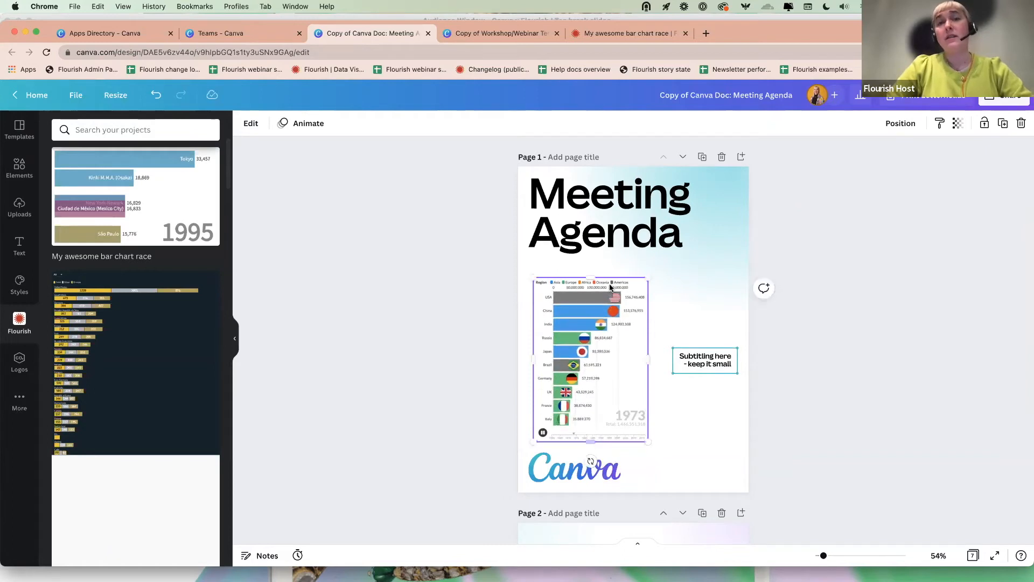
pyautogui.moveTo(591, 277); pyautogui.dragTo(587, 264)
pyautogui.moveTo(648, 354); pyautogui.dragTo(636, 353)
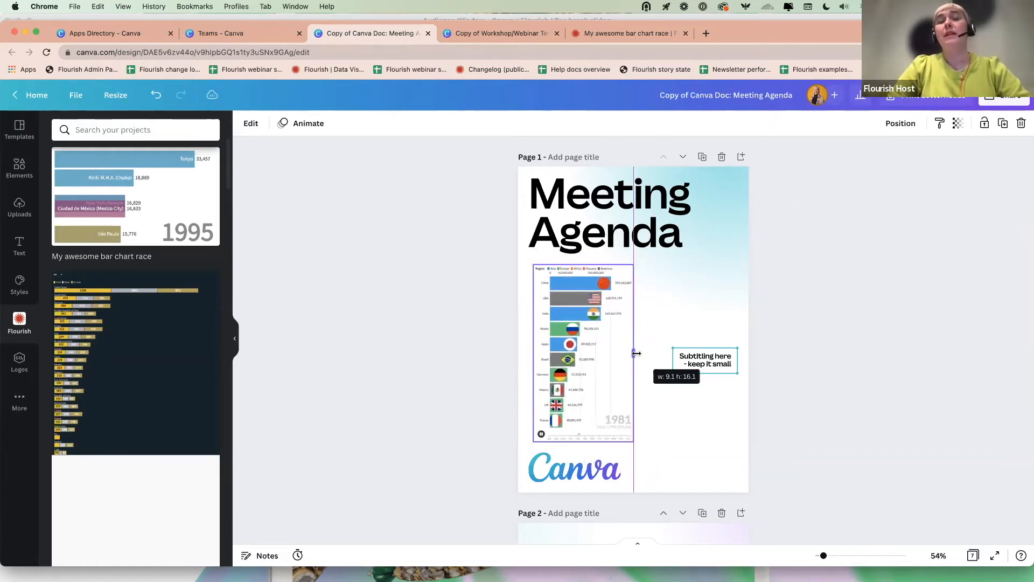
pyautogui.click(595, 357)
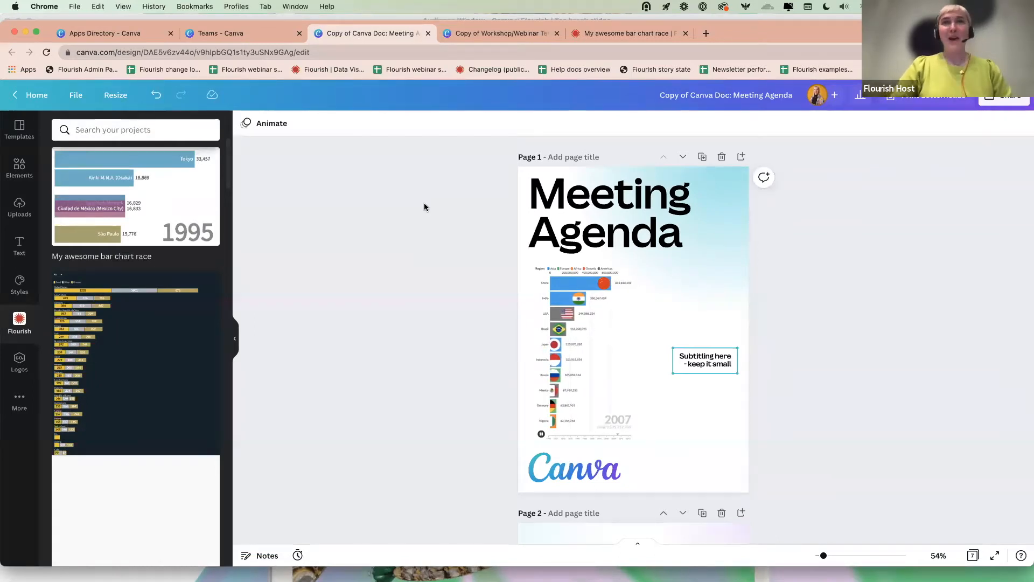
# Switch to the My awesome bar chart race visualisation in Flourish, search its settings for "axis", and expand the Axis settings.
pyautogui.click(614, 33)
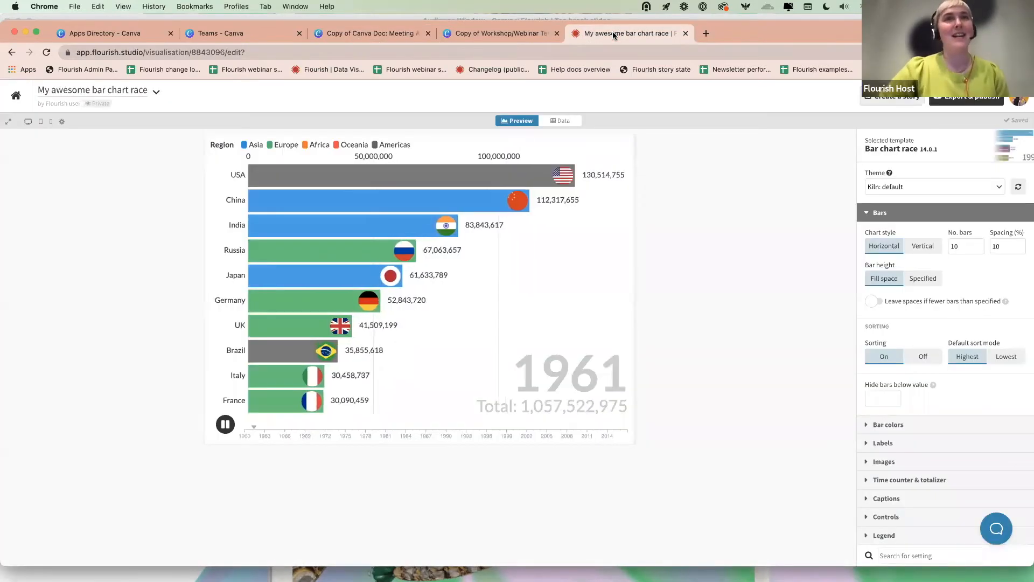
pyautogui.click(898, 553)
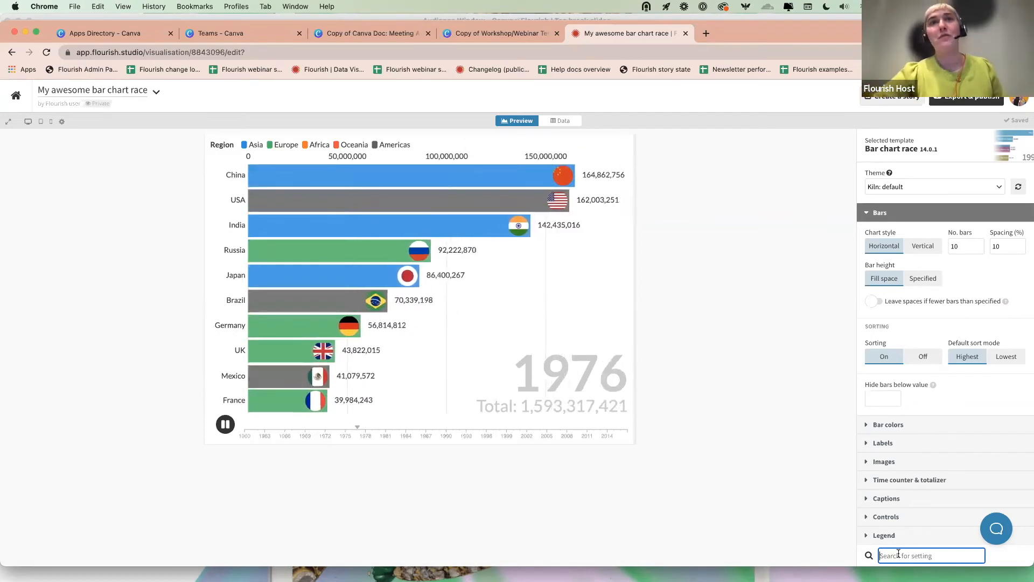
pyautogui.write('axis')
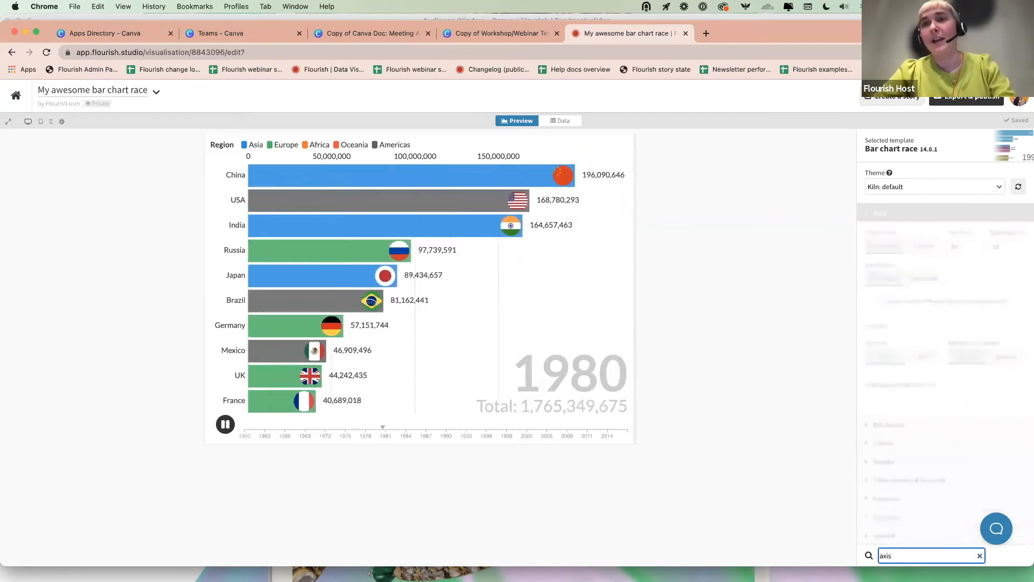
pyautogui.scroll(-5, 905, 398)
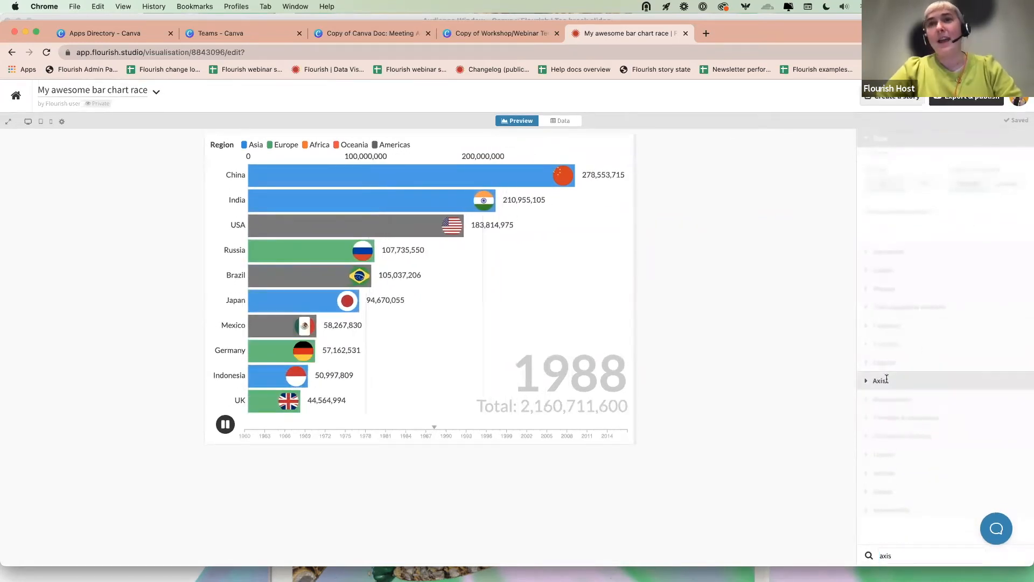
pyautogui.click(886, 380)
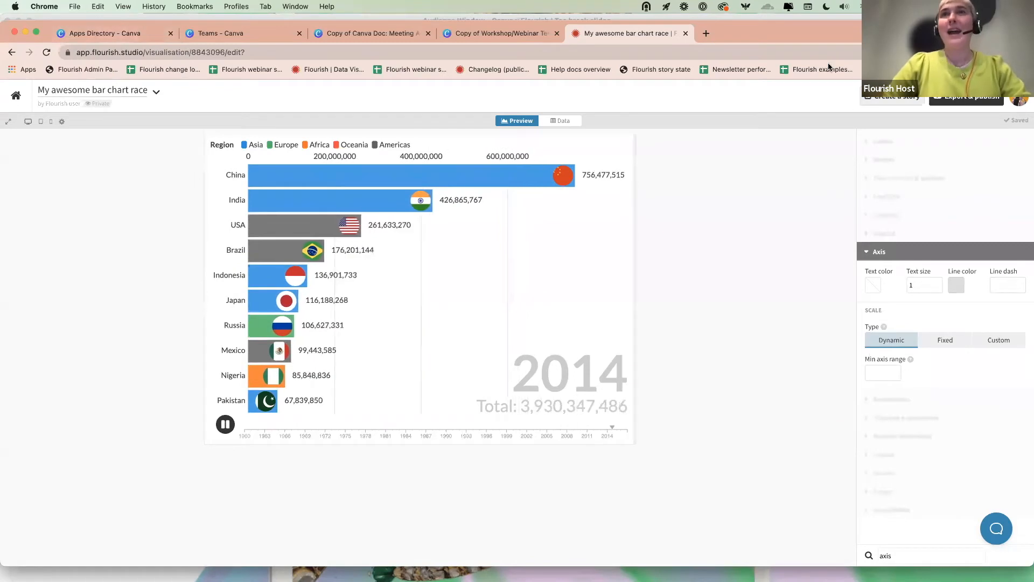
# Bring up the tea break slides, advance to the "Private projects for all!" slide, and return to the Flourish visualisation.
pyautogui.click(797, 19)
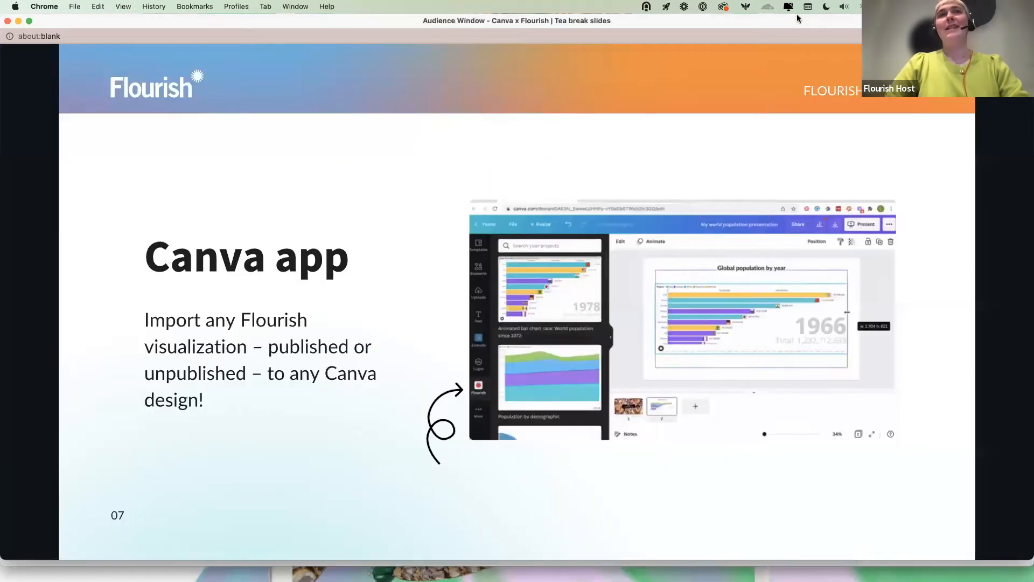
pyautogui.click(573, 103)
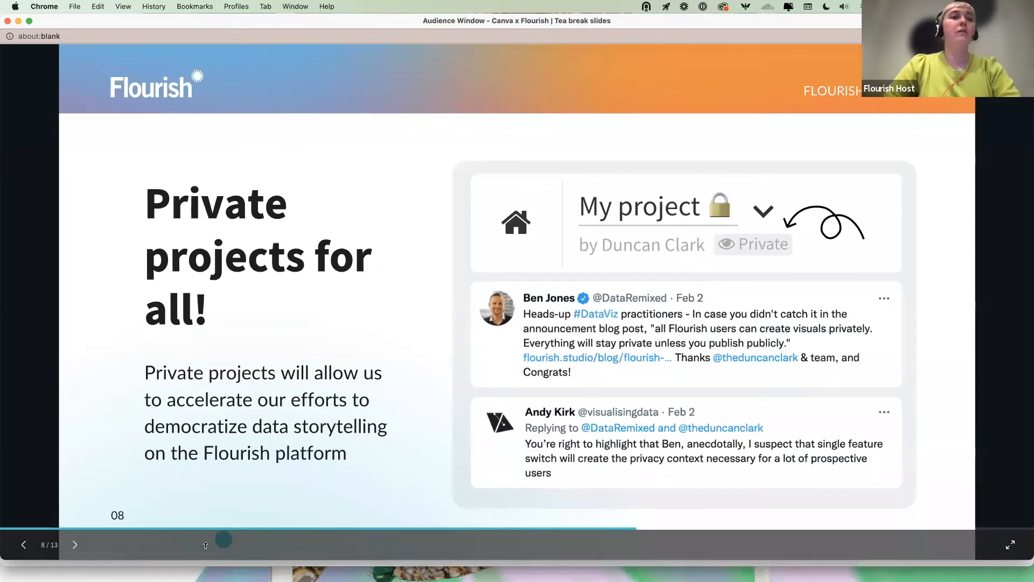
pyautogui.click(175, 561)
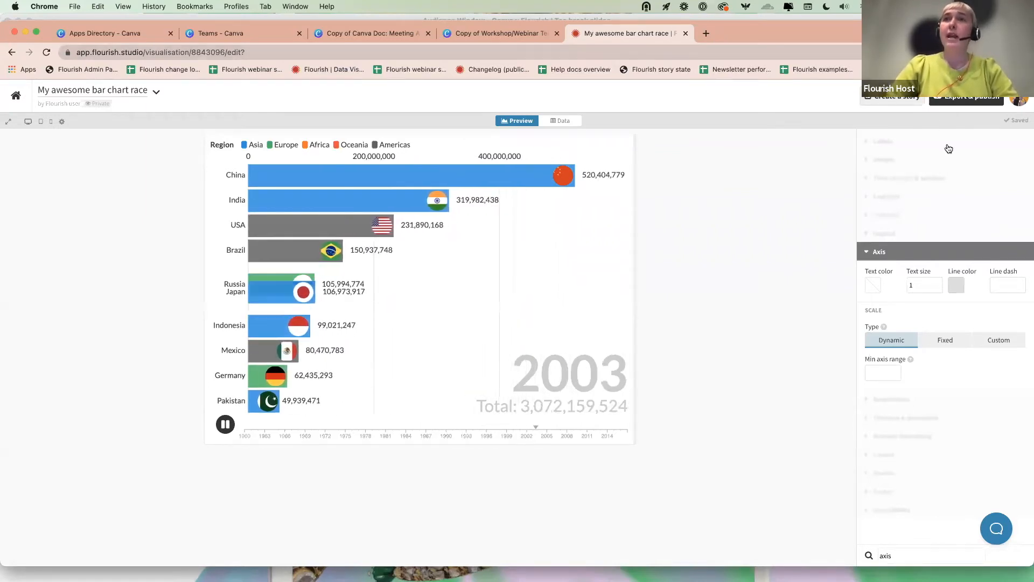
# Publish My awesome bar chart race for sharing and embedding, allowing anyone to duplicate the project and data.
pyautogui.click(943, 102)
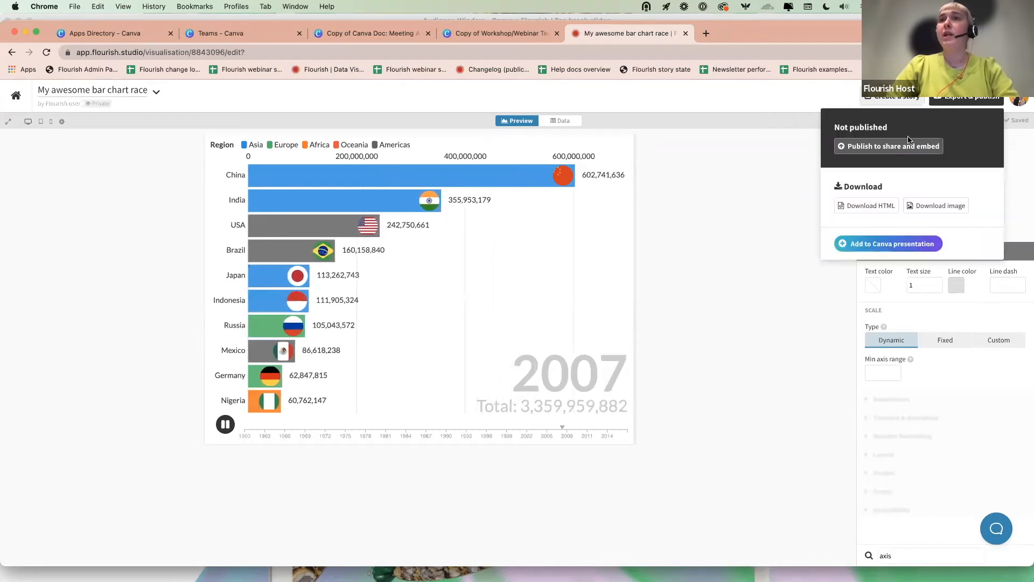
pyautogui.click(882, 147)
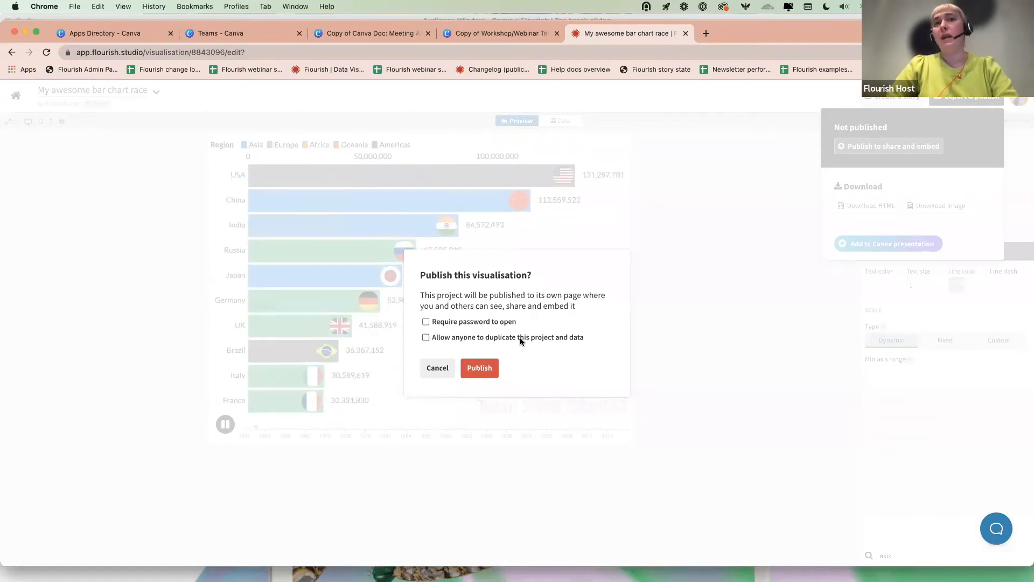
pyautogui.click(581, 339)
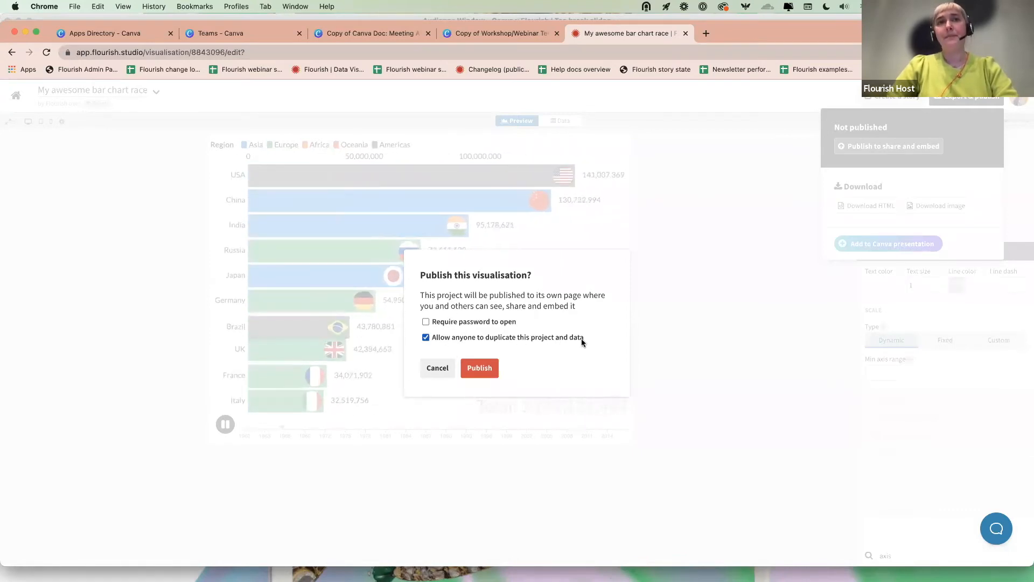
pyautogui.click(480, 368)
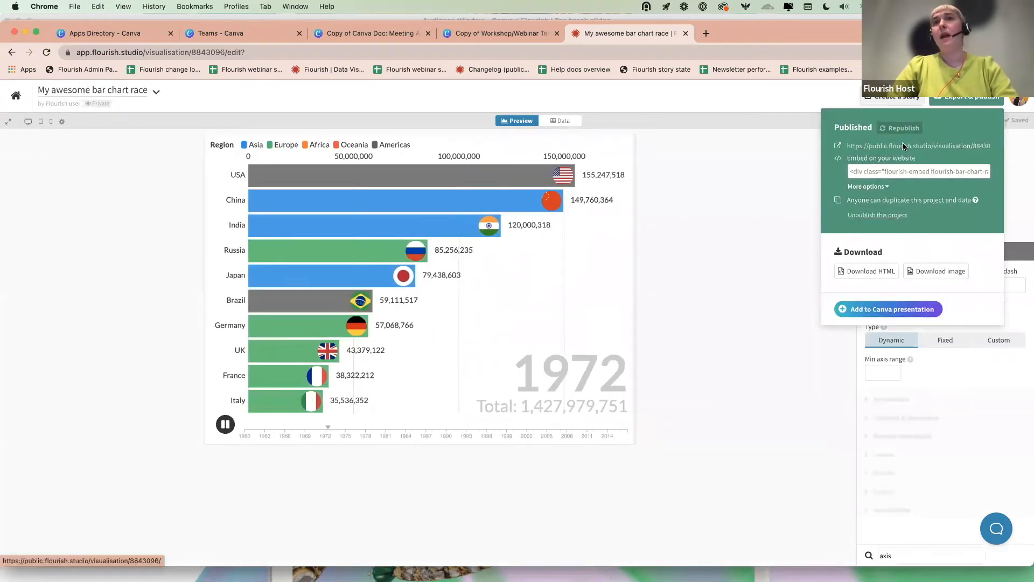
# Open the published visualisation's public page and duplicate the project into the Flourish account for editing.
pyautogui.click(904, 146)
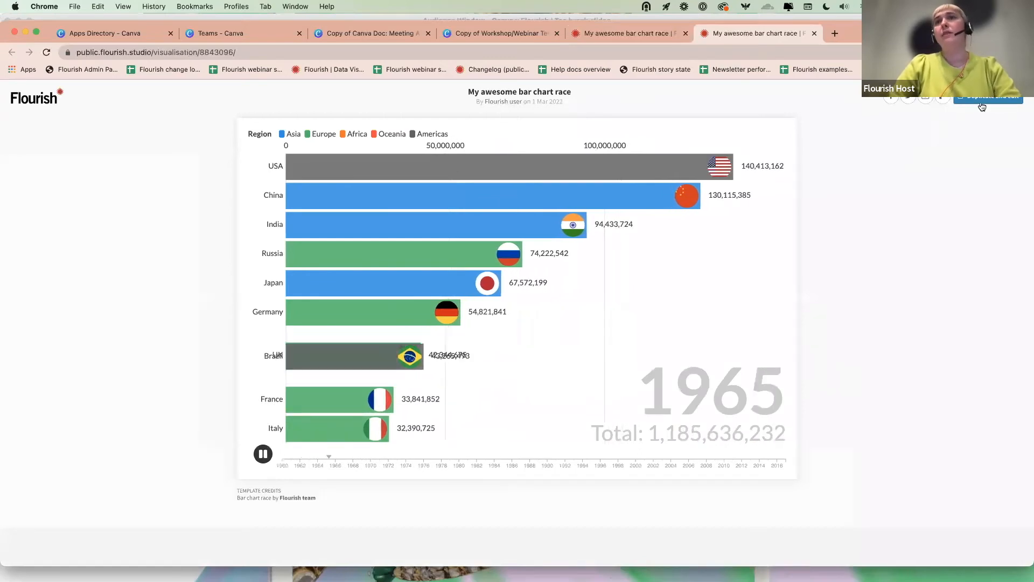
pyautogui.press('super+plus')
pyautogui.press('super+plus')
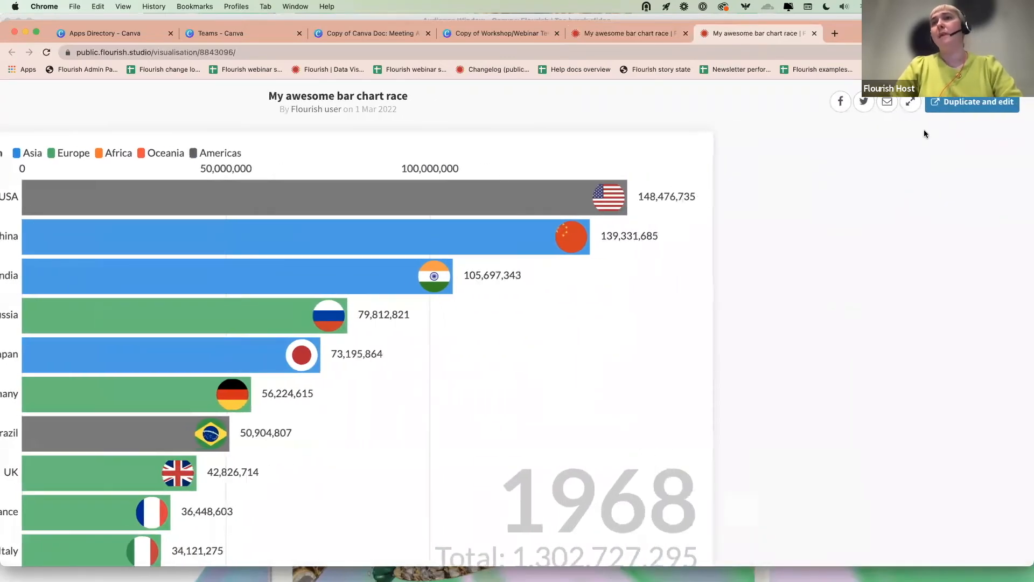
pyautogui.press('super+plus')
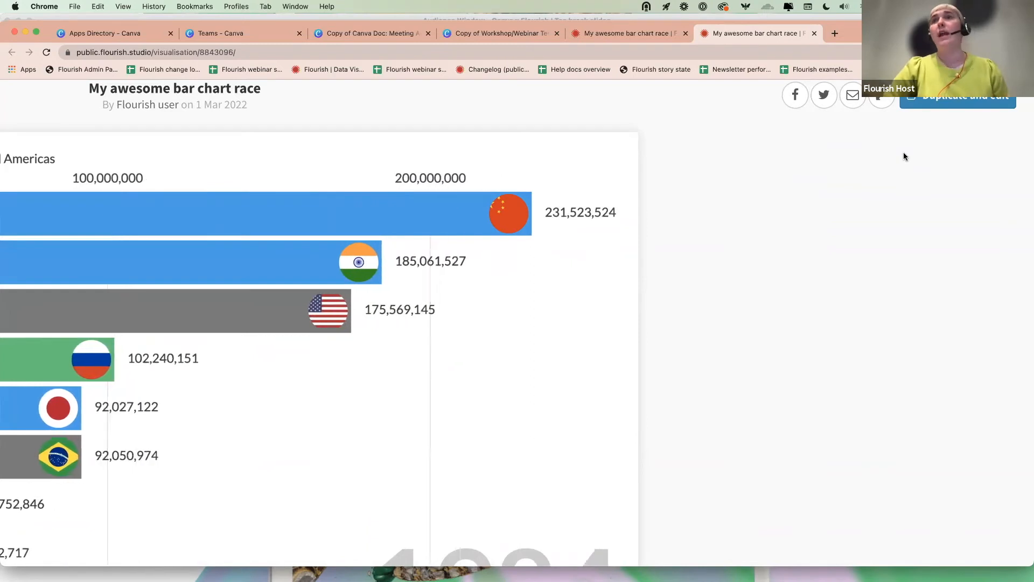
pyautogui.scroll(-3, 905, 156)
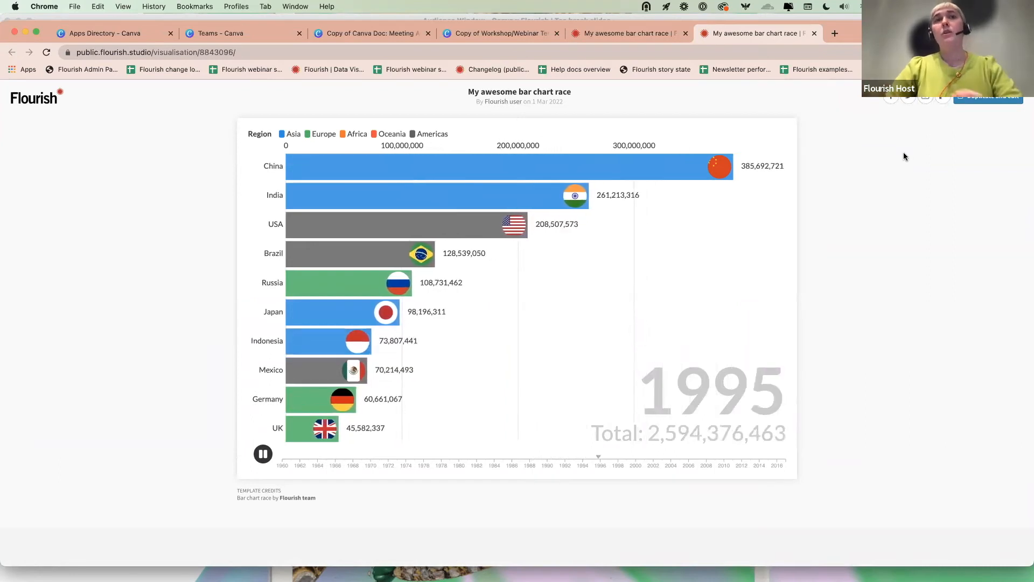
pyautogui.click(971, 103)
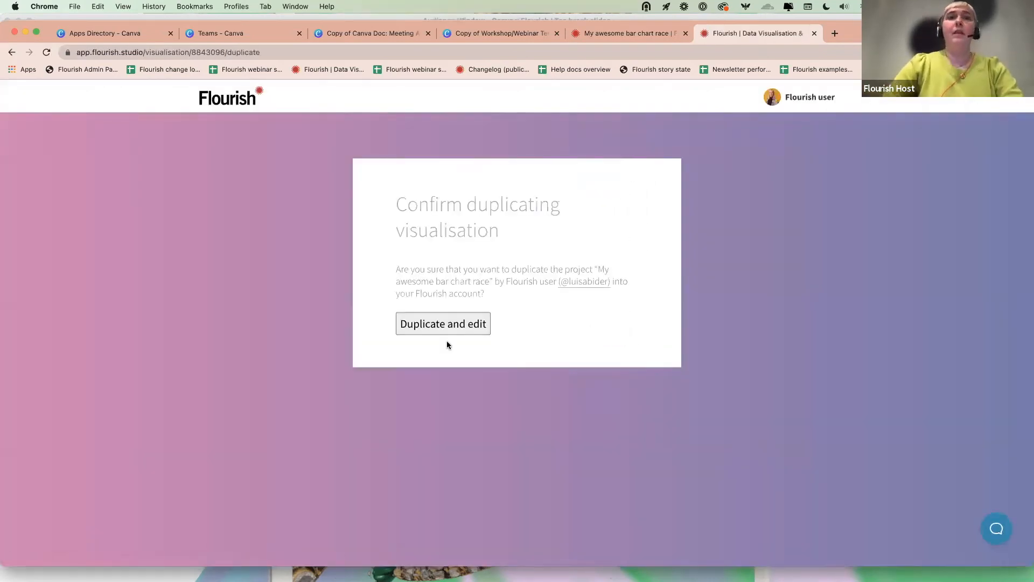
pyautogui.click(444, 323)
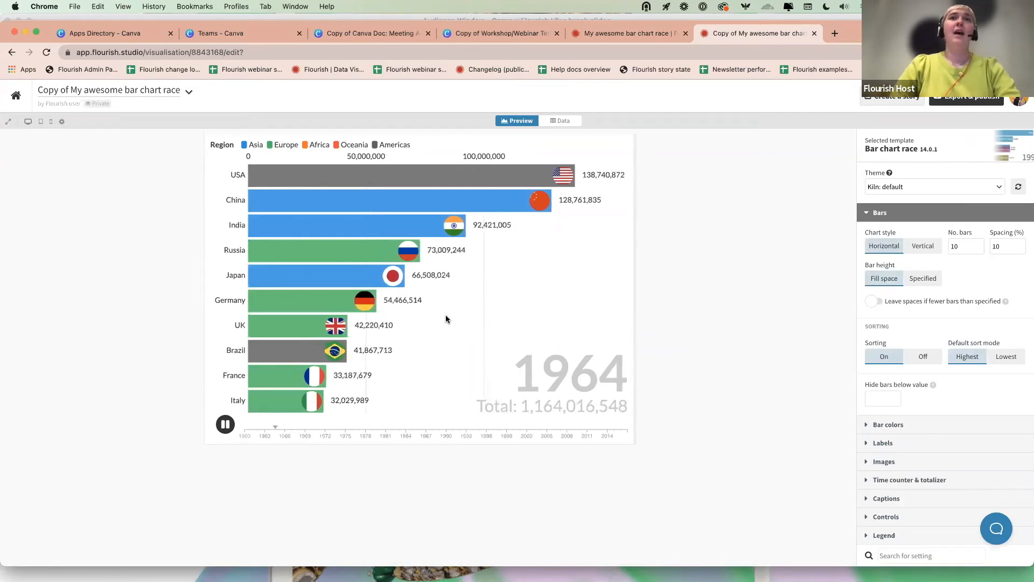
# Return to the My awesome bar chart race project, view its published public page, and switch back to the editor.
pyautogui.click(620, 31)
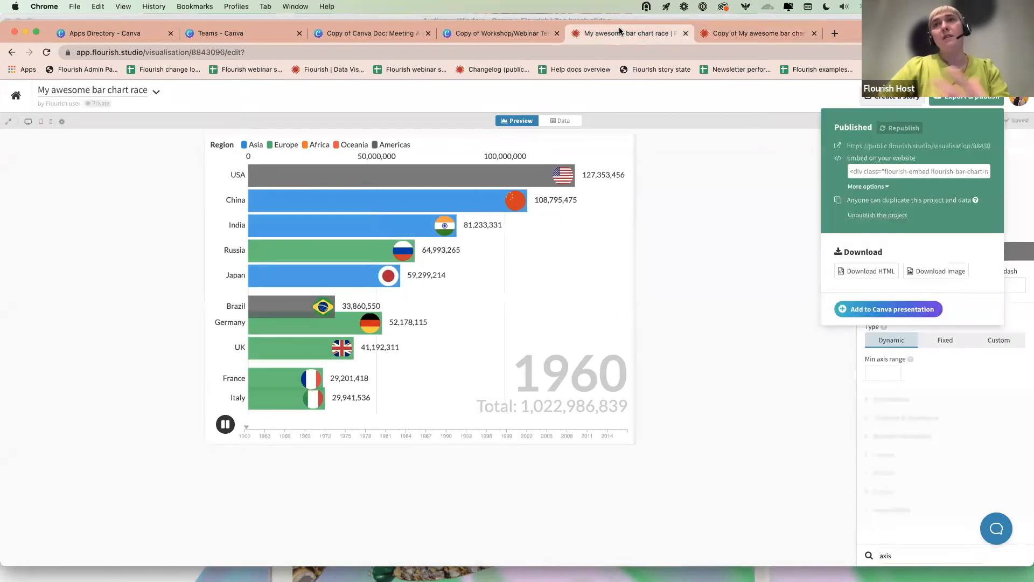
pyautogui.click(952, 145)
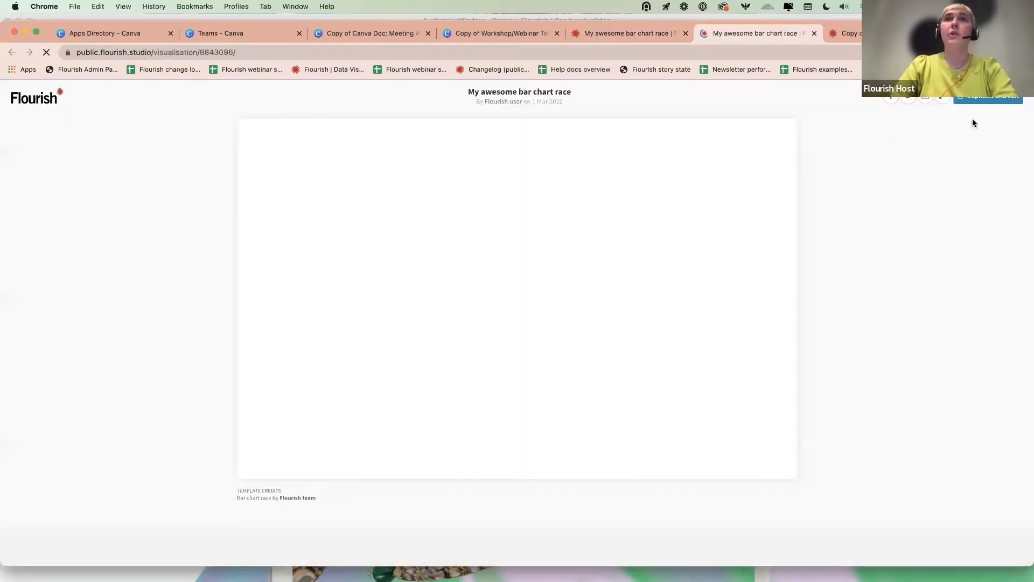
pyautogui.click(628, 33)
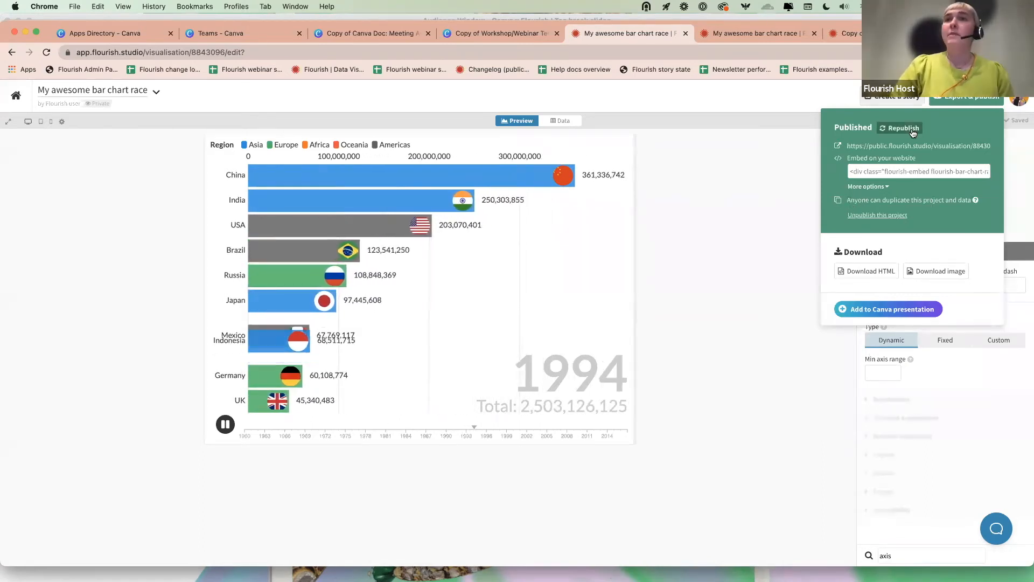
# Unpublish My awesome bar chart race, and check the publishing options without publishing it again.
pyautogui.click(872, 215)
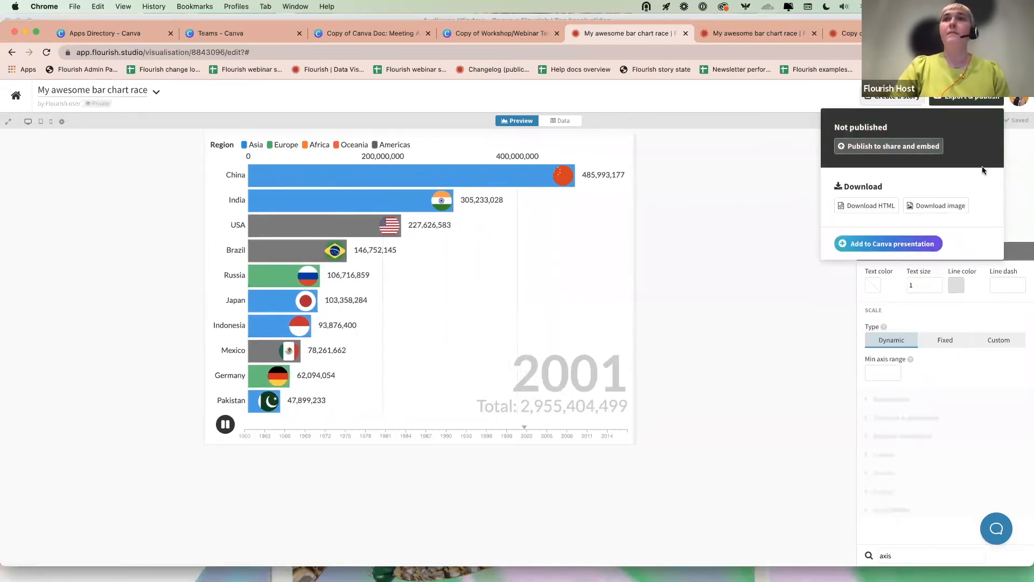
pyautogui.click(889, 147)
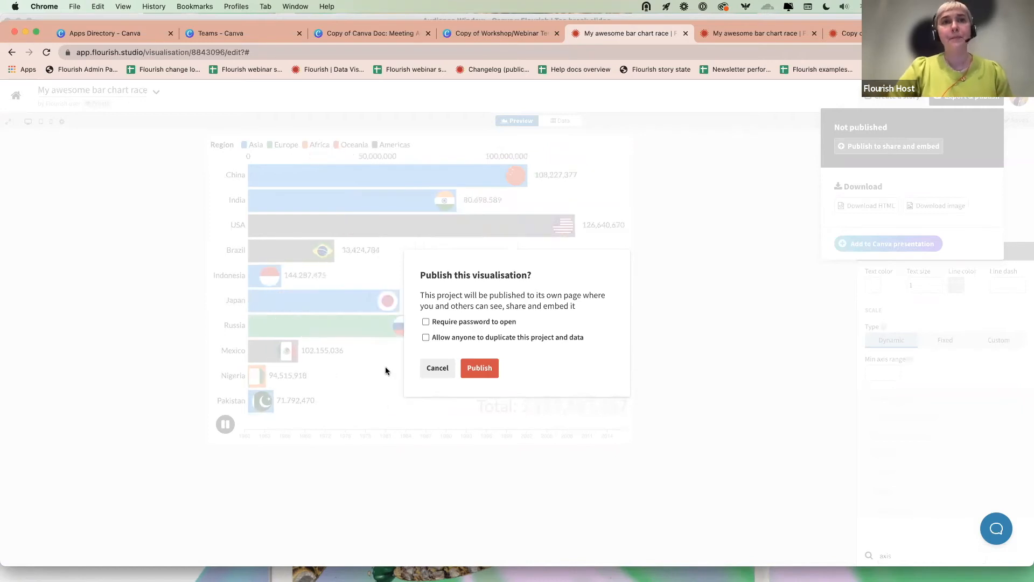
pyautogui.click(437, 365)
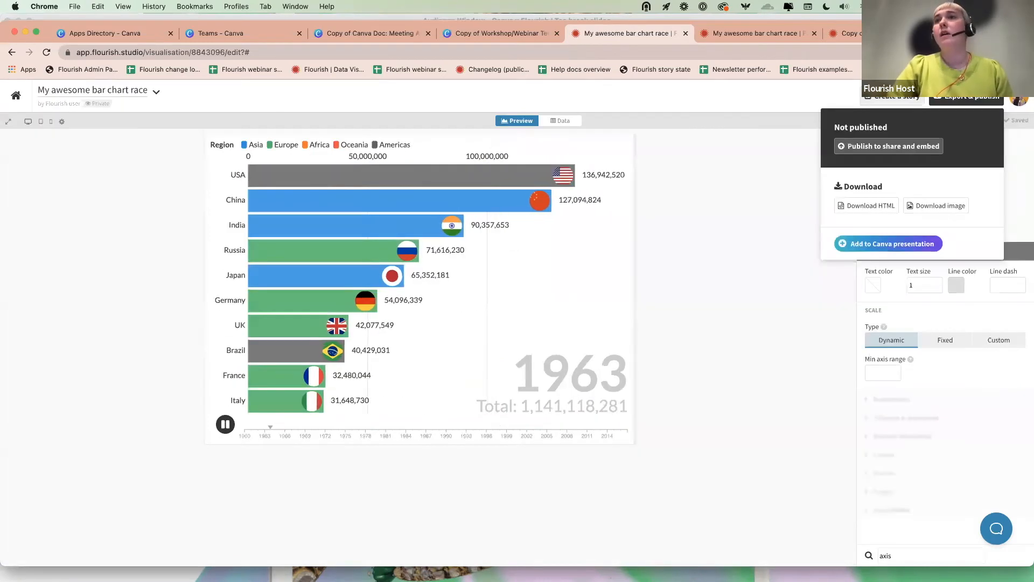
# Open the Flourish account settings and view the account's public profile page.
pyautogui.click(1018, 101)
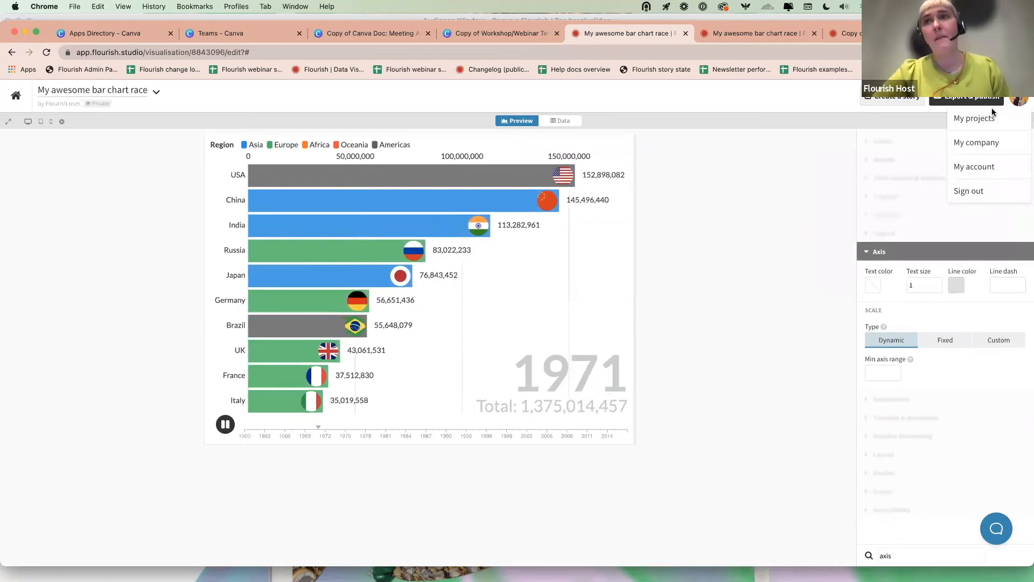
pyautogui.click(997, 168)
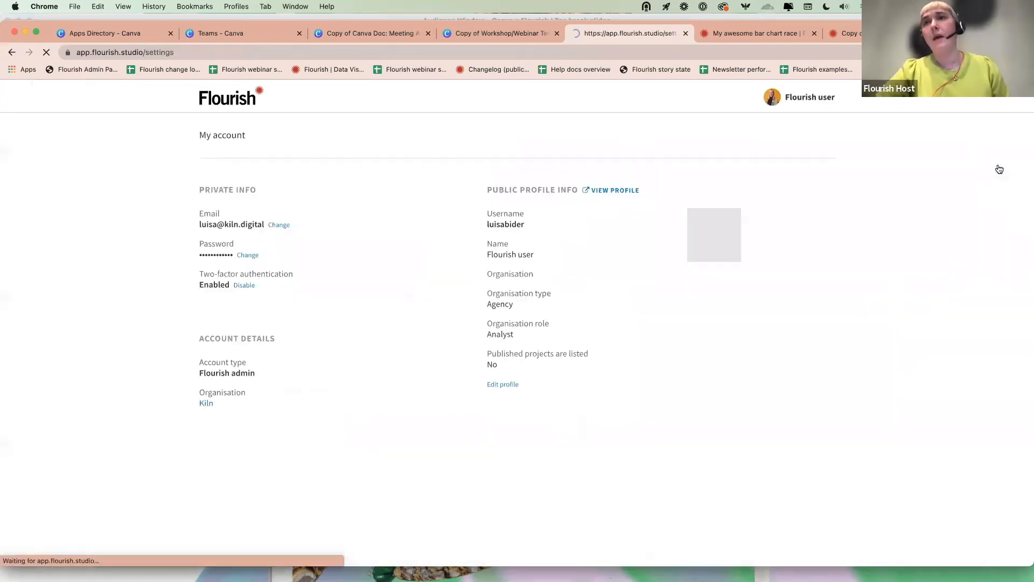
pyautogui.click(617, 191)
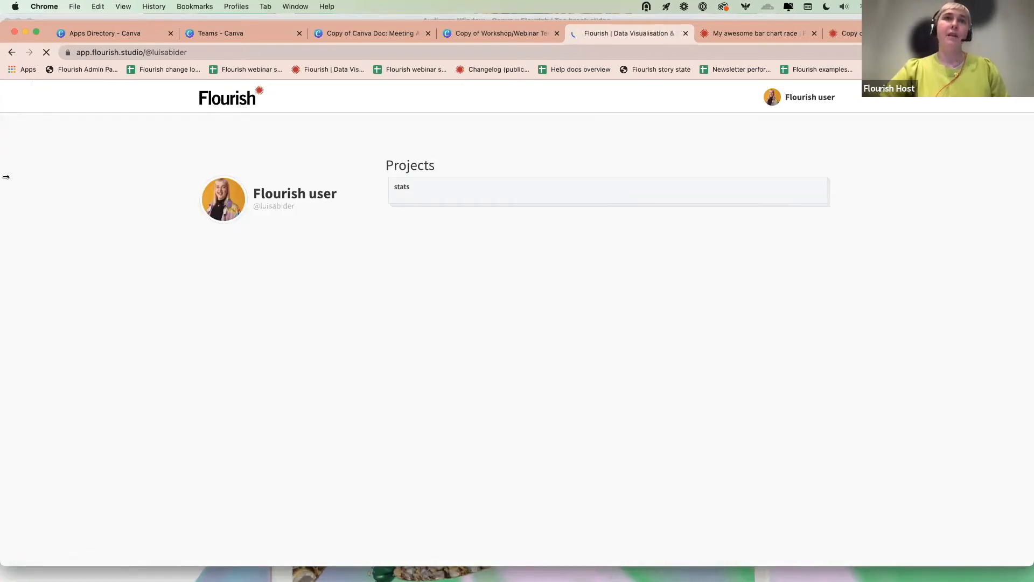
# Check how the public profile looks when signed out by opening its address in an incognito window, and close that window.
pyautogui.click(158, 51)
pyautogui.press('super+c')
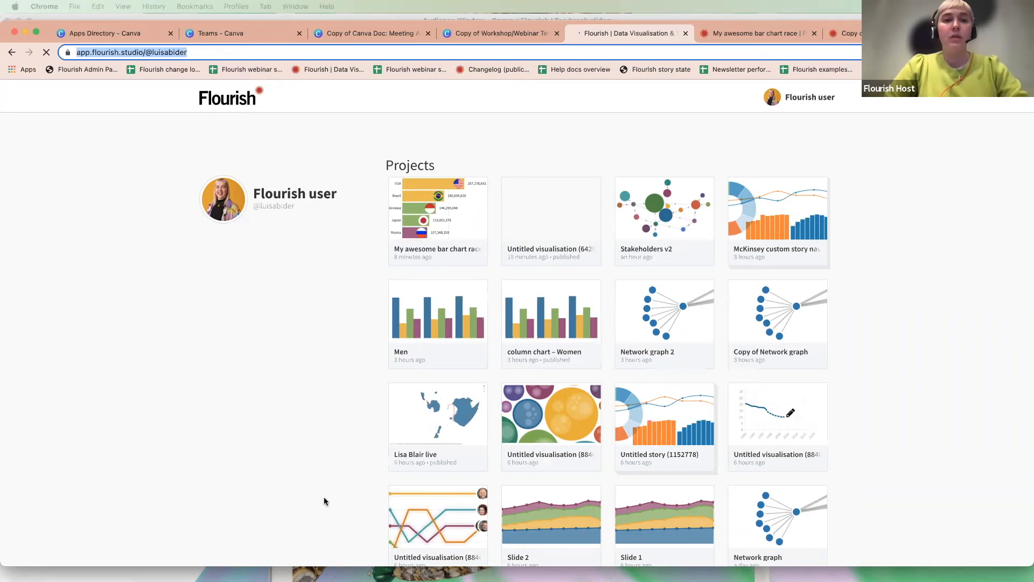
pyautogui.press('super+shift+n')
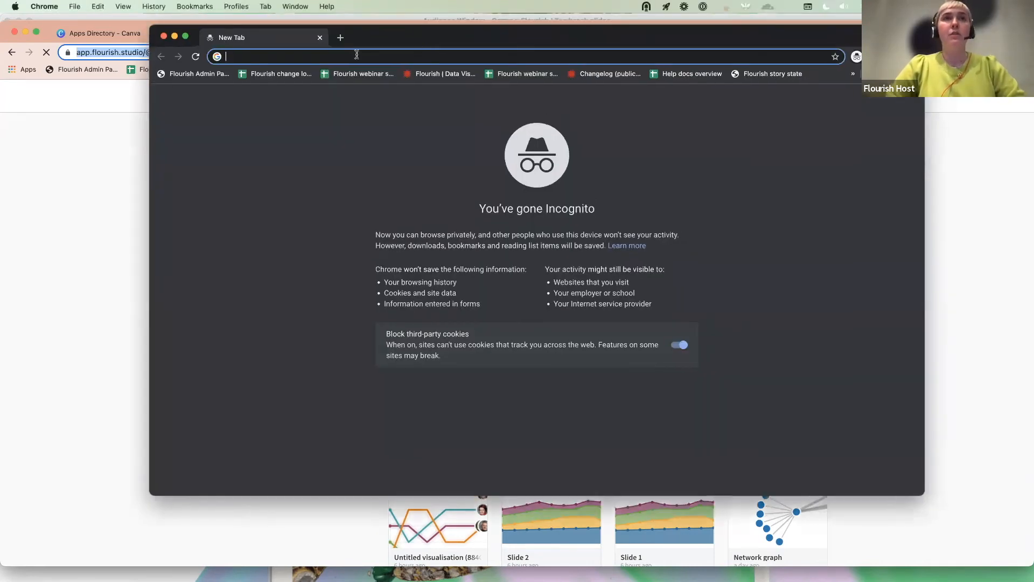
pyautogui.press('super+v')
pyautogui.press('Return')
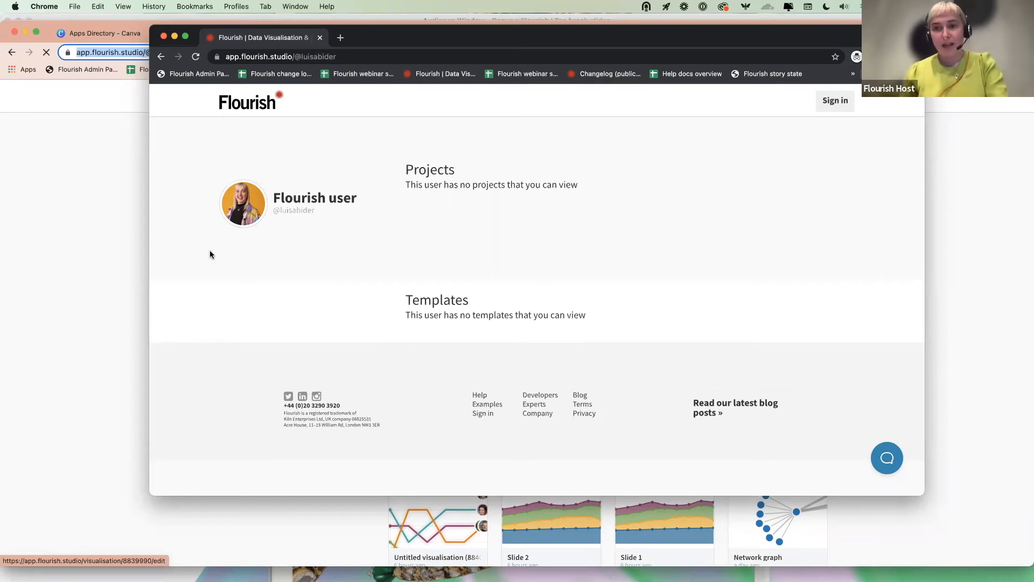
pyautogui.click(164, 36)
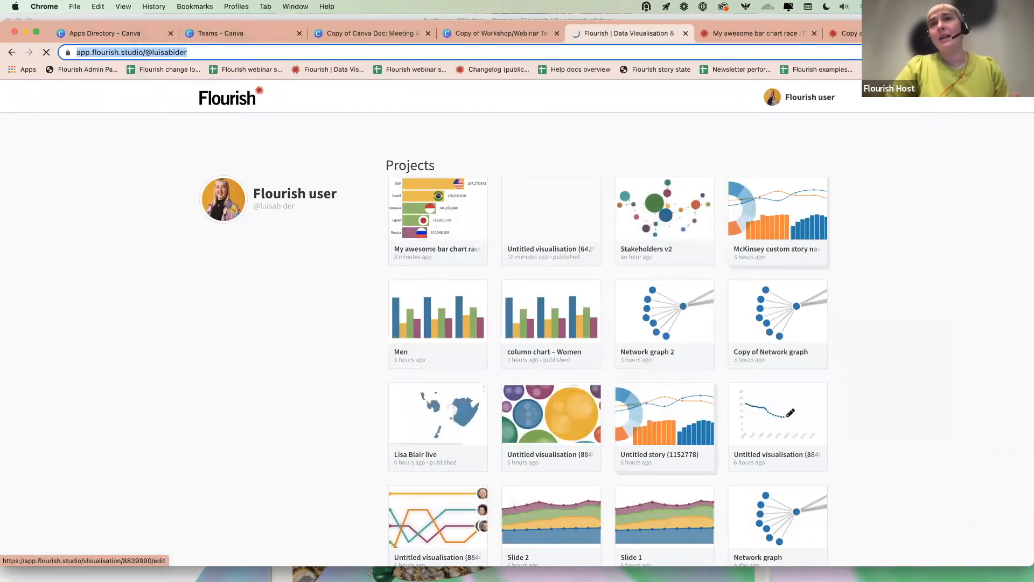
# Edit the public profile in the account settings and save it with published projects left unlisted on the profile page.
pyautogui.moveTo(818, 97)
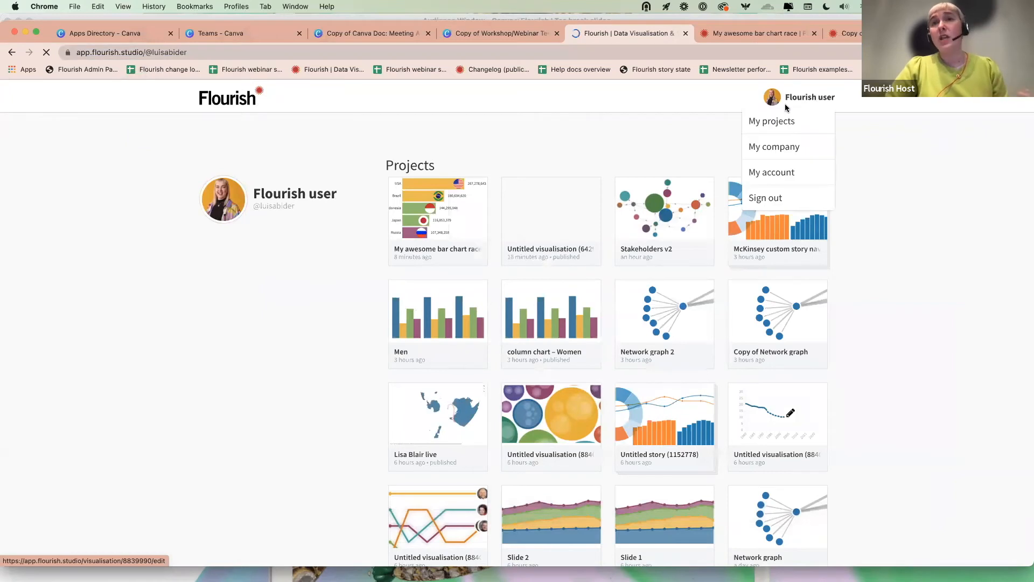
pyautogui.click(774, 180)
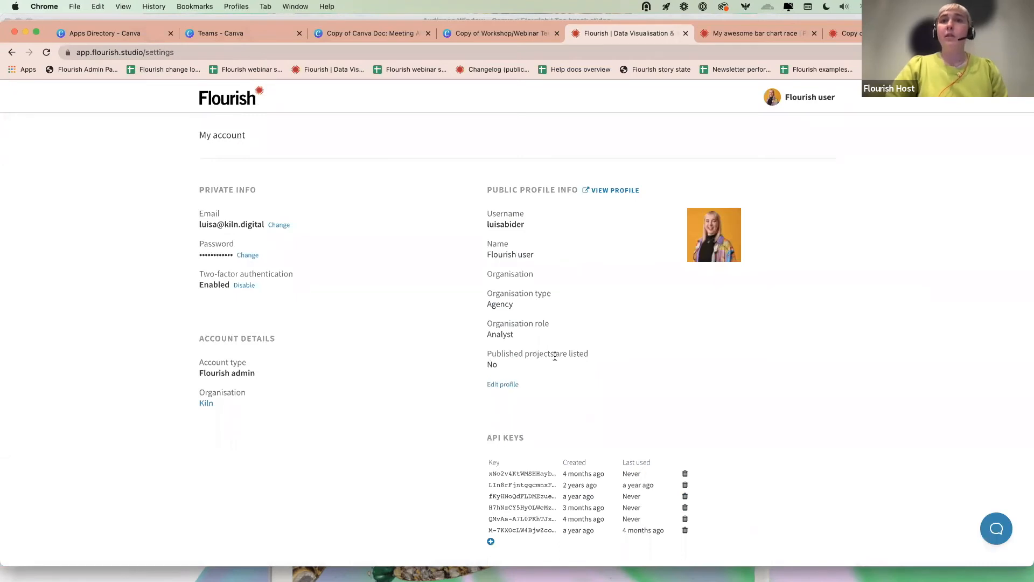
pyautogui.click(496, 384)
pyautogui.scroll(-3, 531, 513)
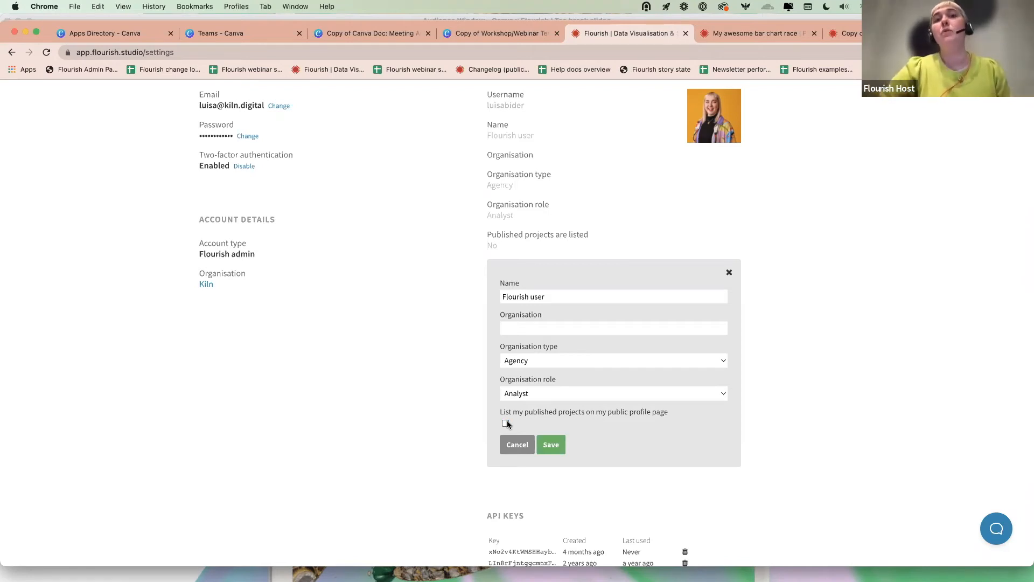
pyautogui.click(564, 441)
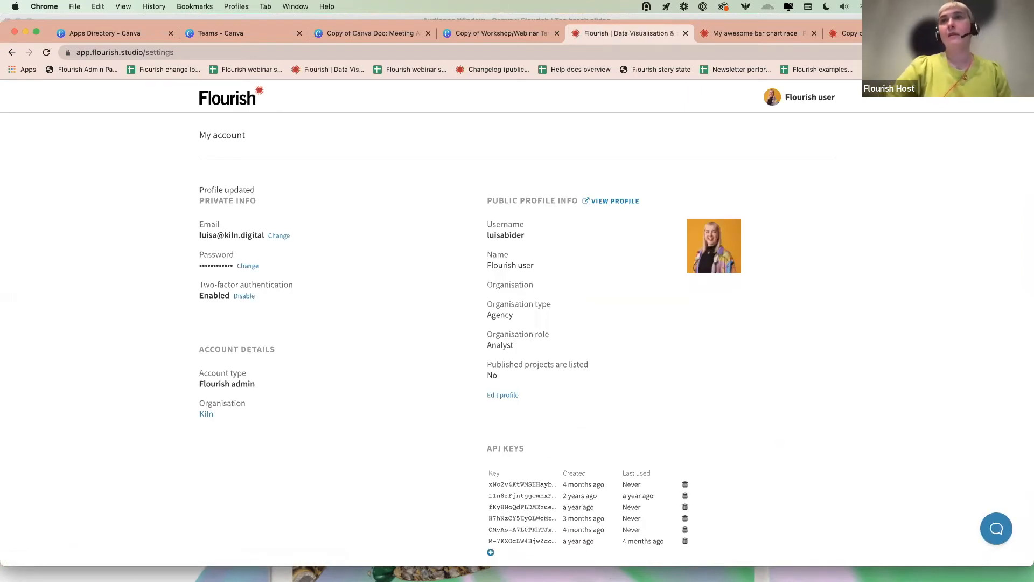
# Switch to the tea break slides, show the "Duplication and sharing projects" slide, and advance past it.
pyautogui.moveTo(980, 32); pyautogui.dragTo(970, 189)
pyautogui.click(785, 83)
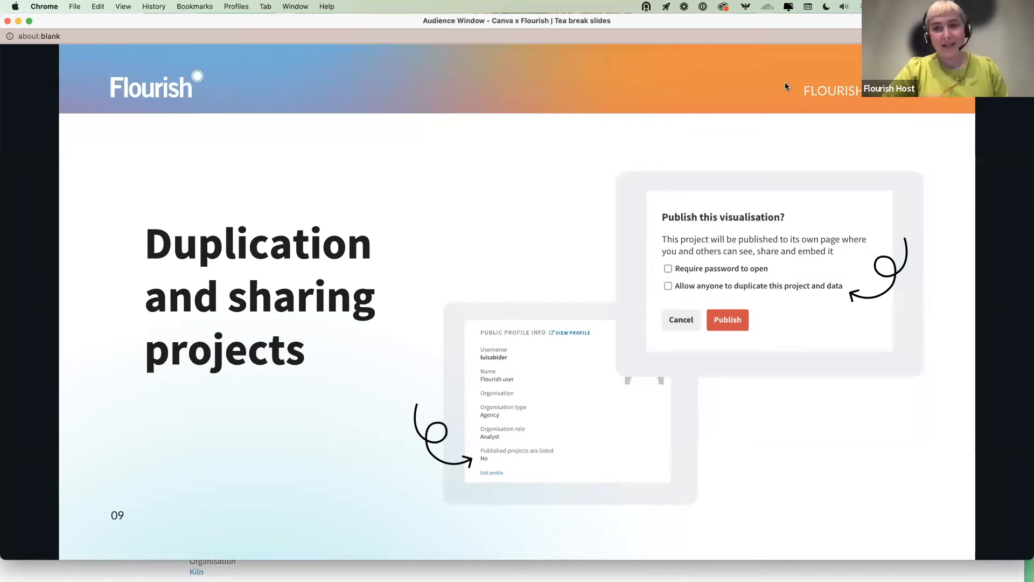
pyautogui.click(429, 491)
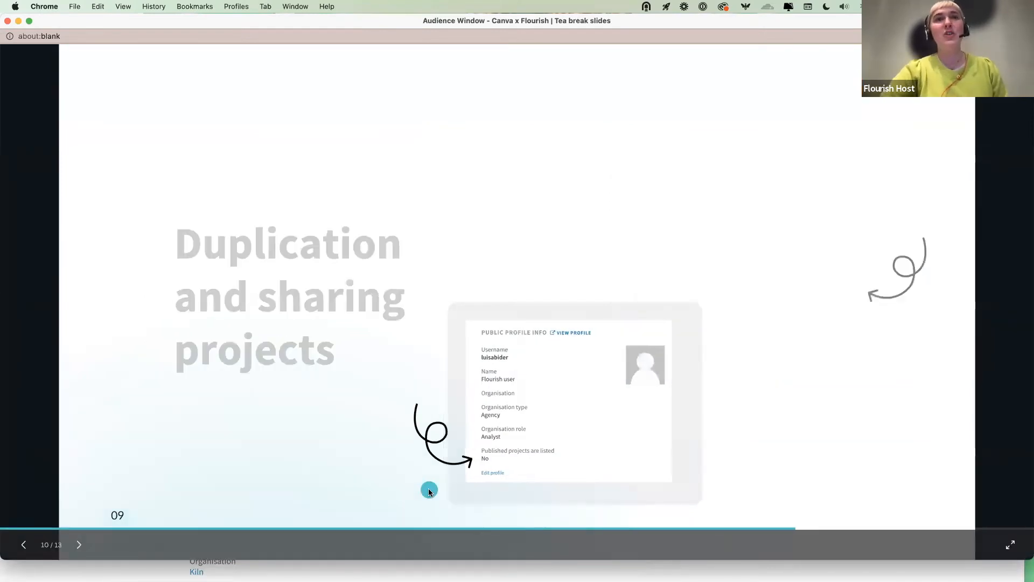